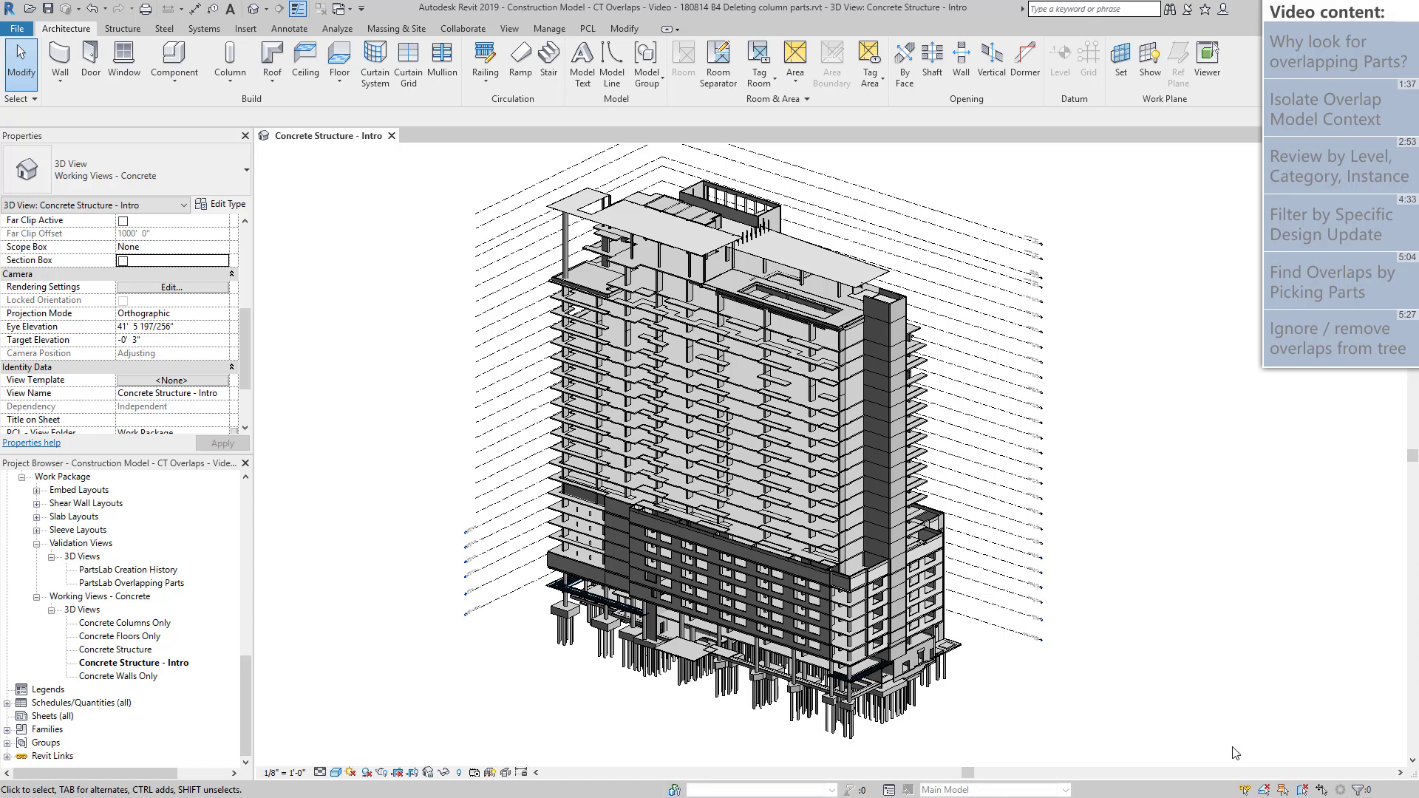
Crop the 3D view to the lower floors and foundations, and zoom to the wall-floor junction.
{"action": "left_click_drag", "start_coordinate": [1231, 747], "coordinate": [436, 560]}
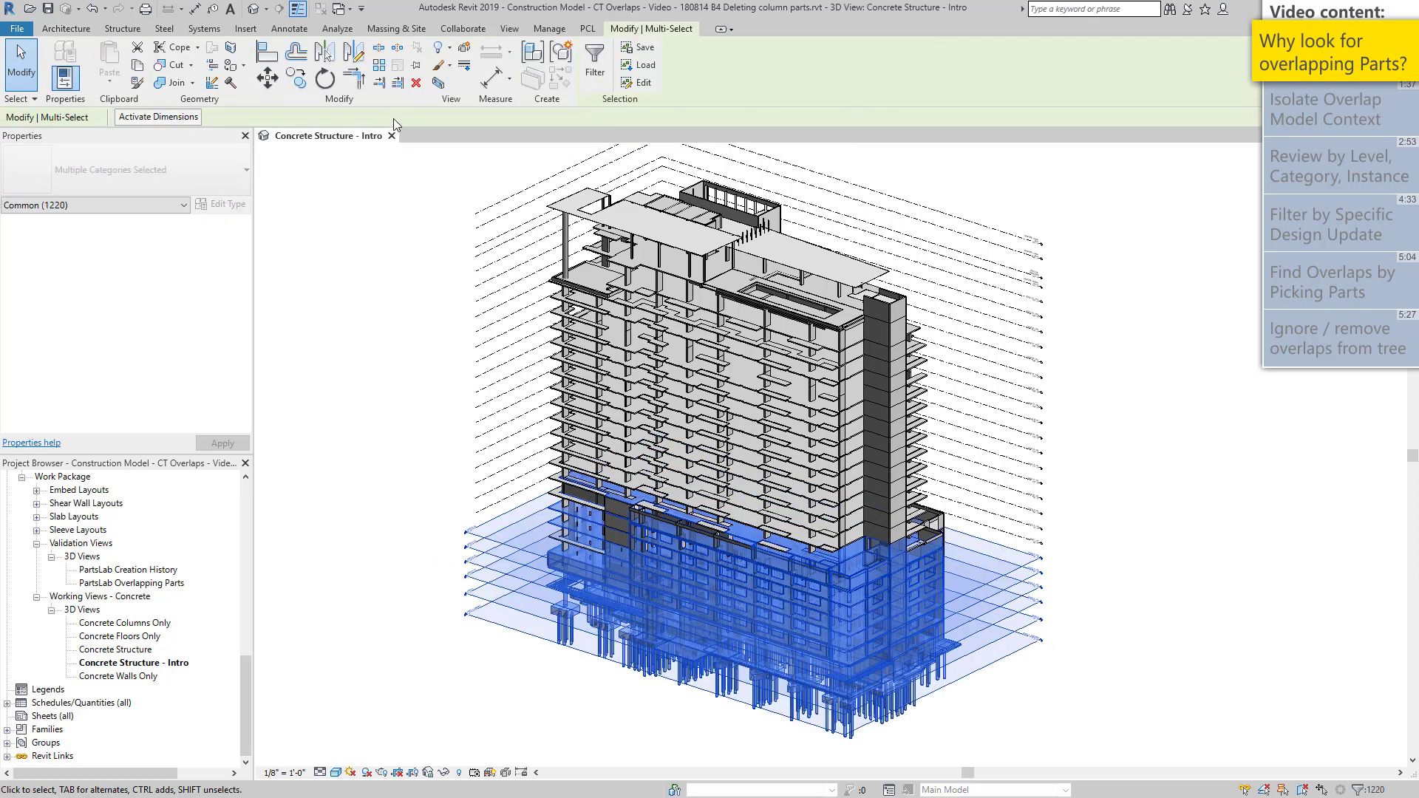
{"action": "left_click", "coordinate": [437, 83]}
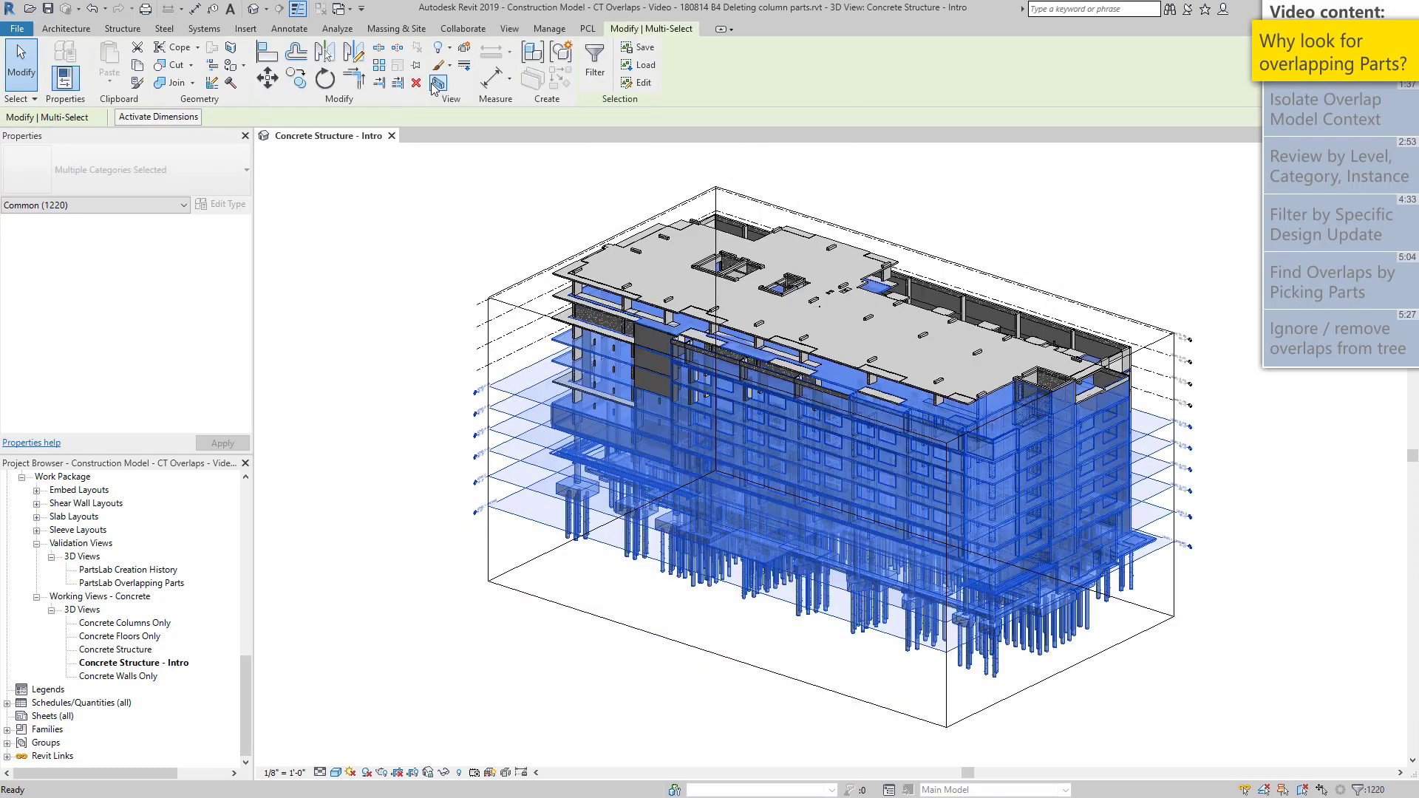
{"action": "left_click", "coordinate": [515, 172]}
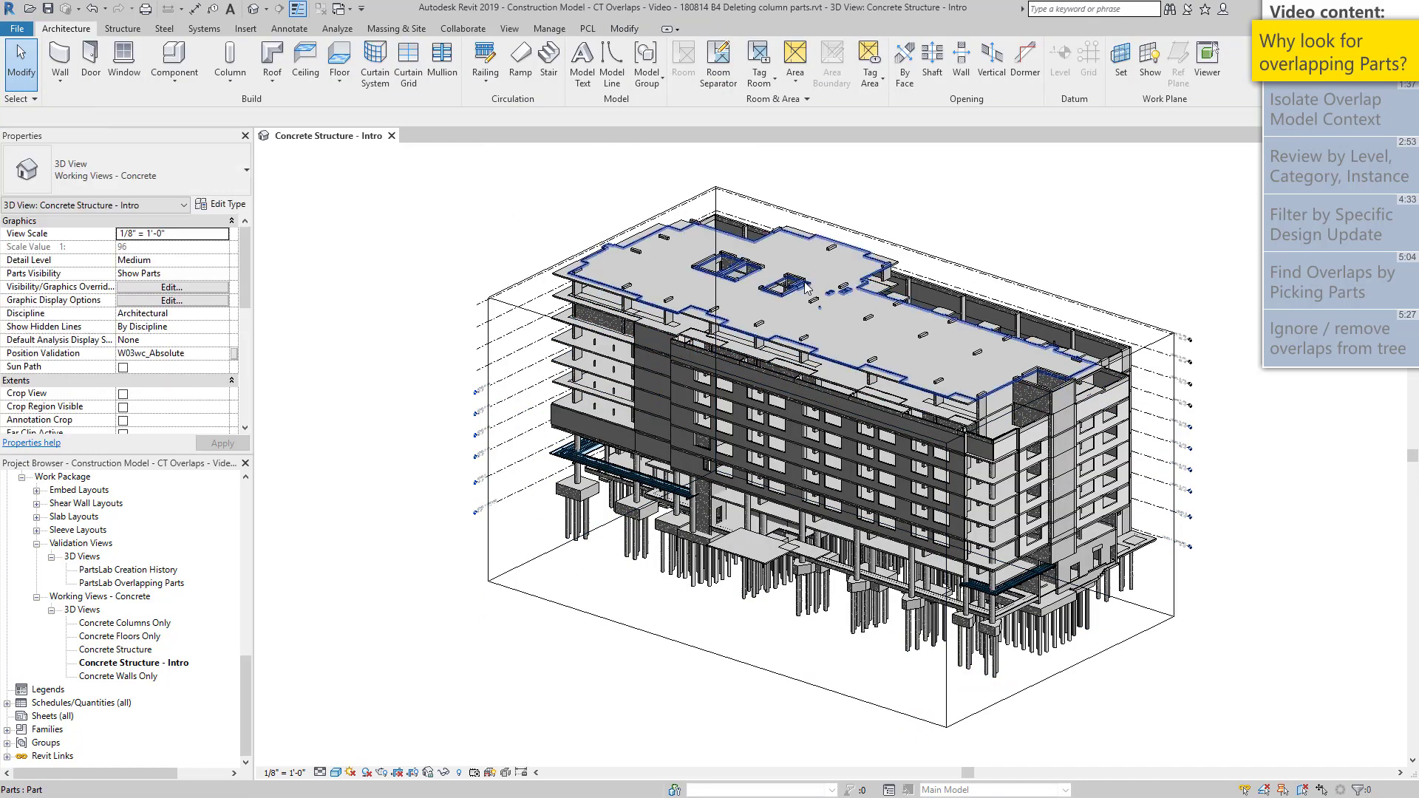
{"action": "scroll", "coordinate": [791, 286], "scroll_direction": "up", "scroll_amount": 10}
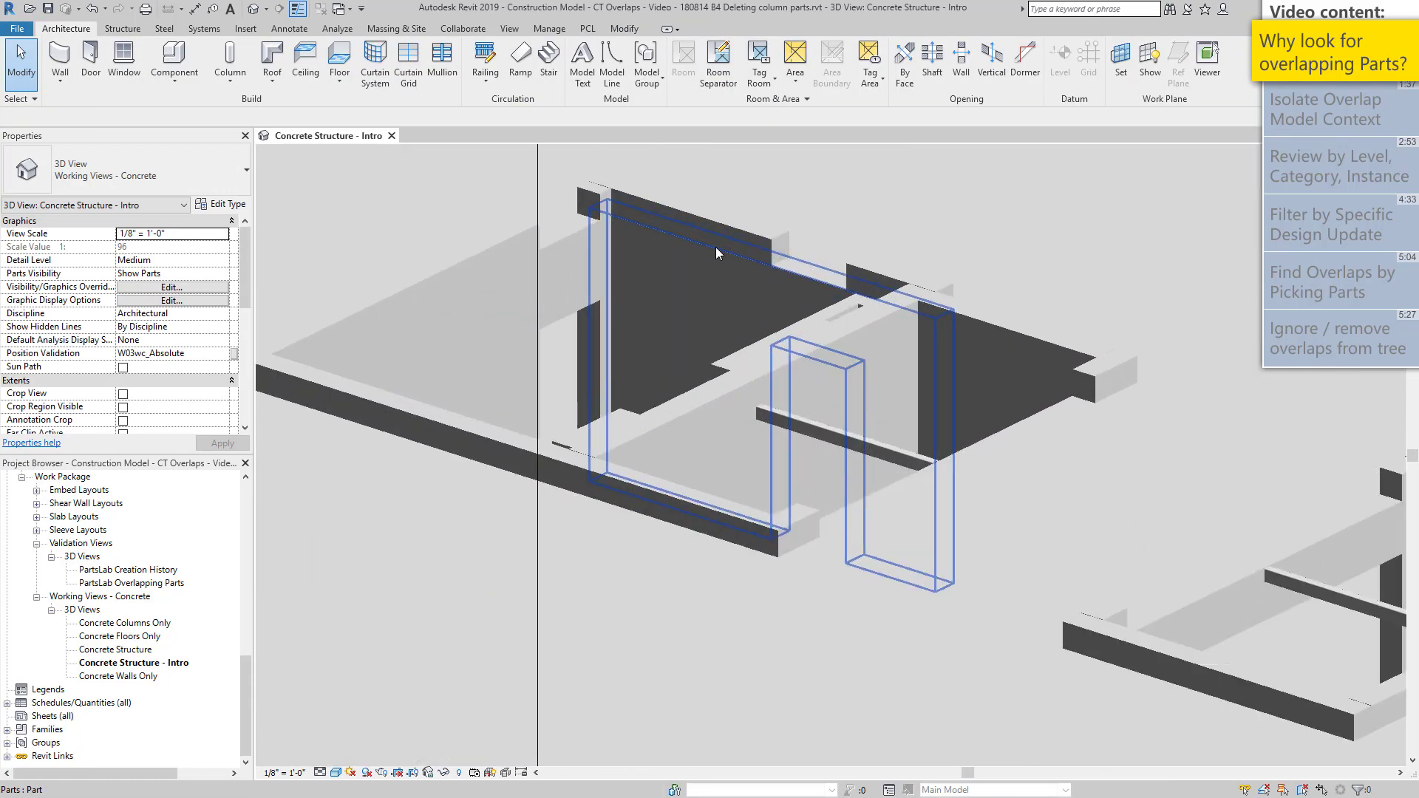
{"action": "scroll", "coordinate": [716, 252], "scroll_direction": "down", "scroll_amount": 5}
{"action": "scroll", "coordinate": [578, 243], "scroll_direction": "up", "scroll_amount": 5}
{"action": "middle_click_drag", "start_coordinate": [578, 243], "coordinate": [565, 417]}
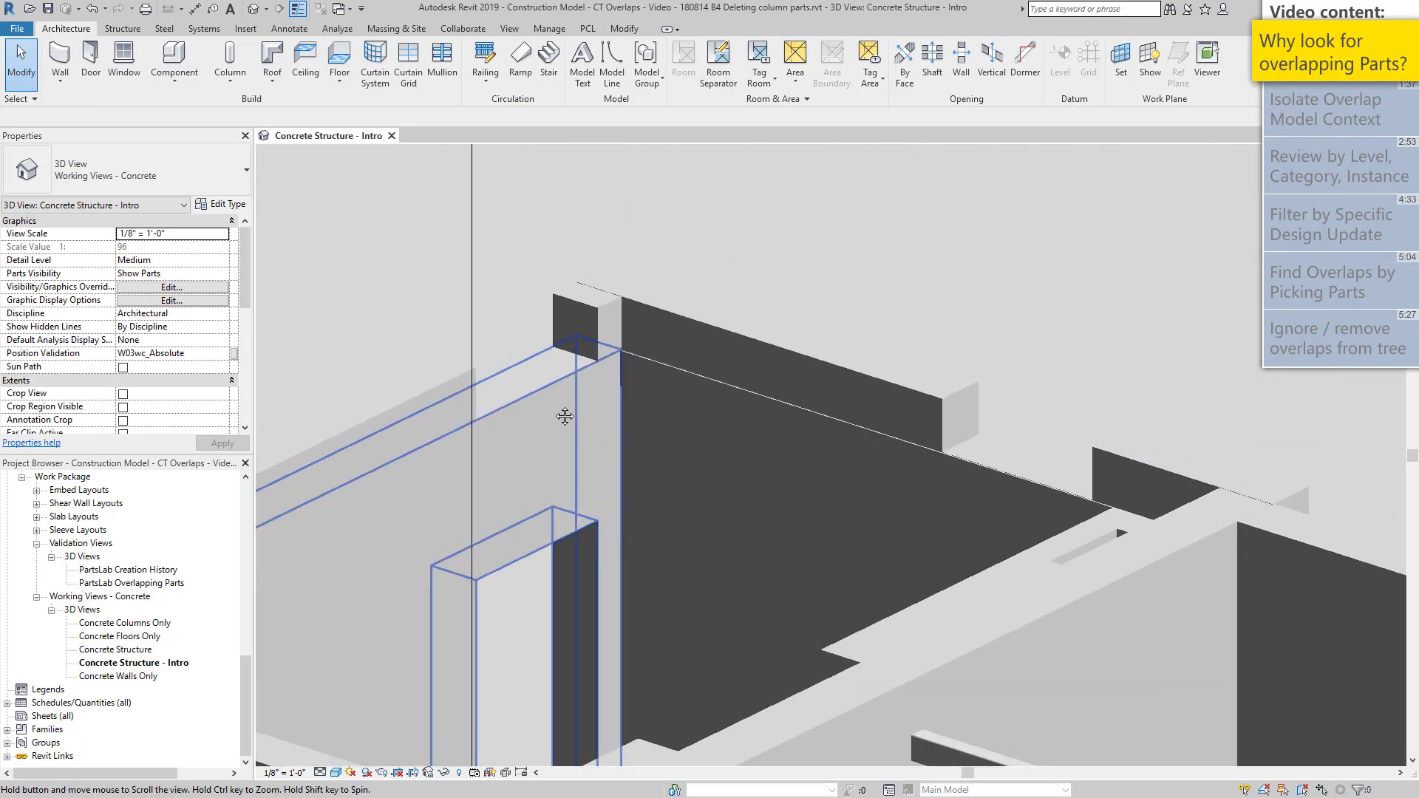
Compare the wall, beam and Level 10 - R2 floor slab parts at the overlap.
{"action": "left_click", "coordinate": [547, 394]}
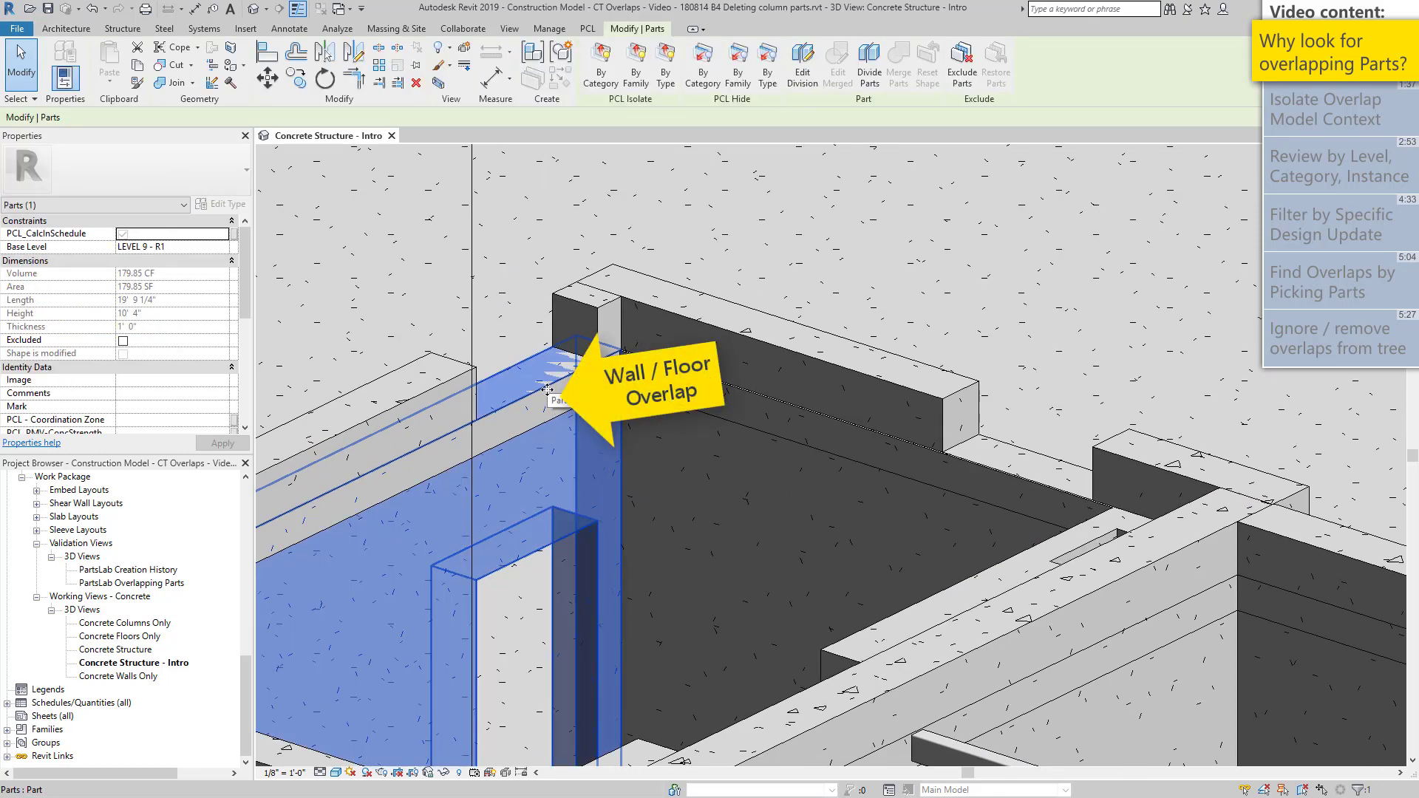
{"action": "left_click", "coordinate": [551, 394]}
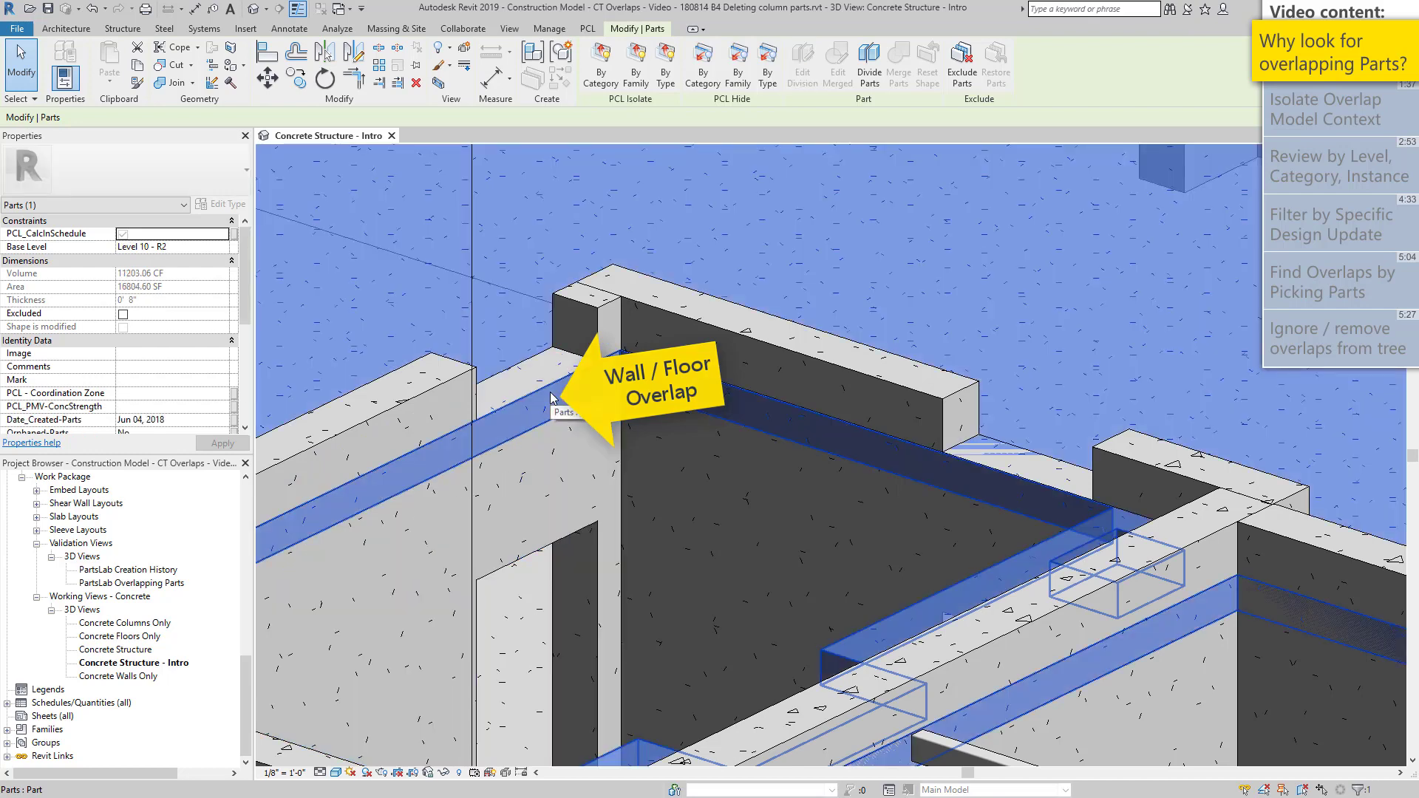
{"action": "left_click", "coordinate": [663, 357]}
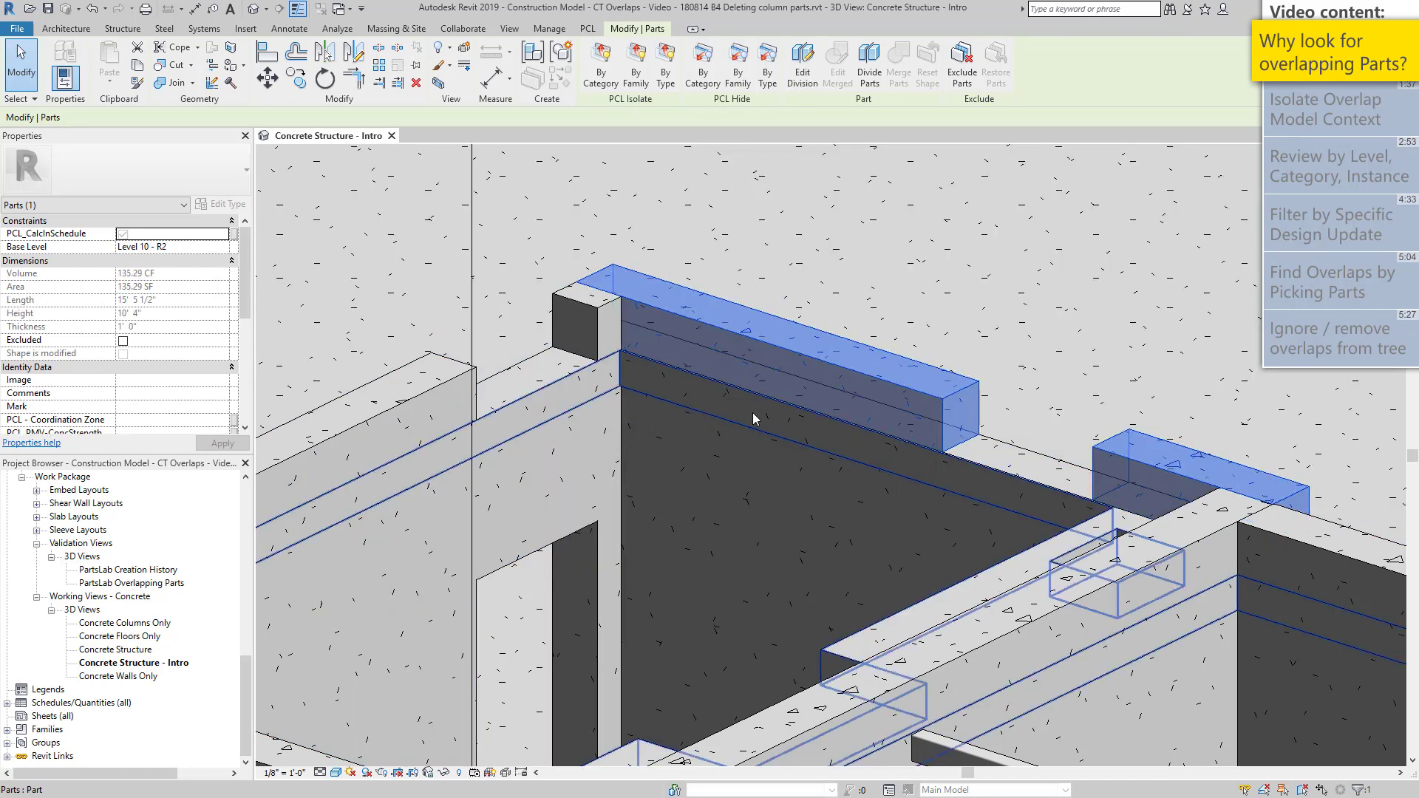
{"action": "left_click", "coordinate": [752, 412]}
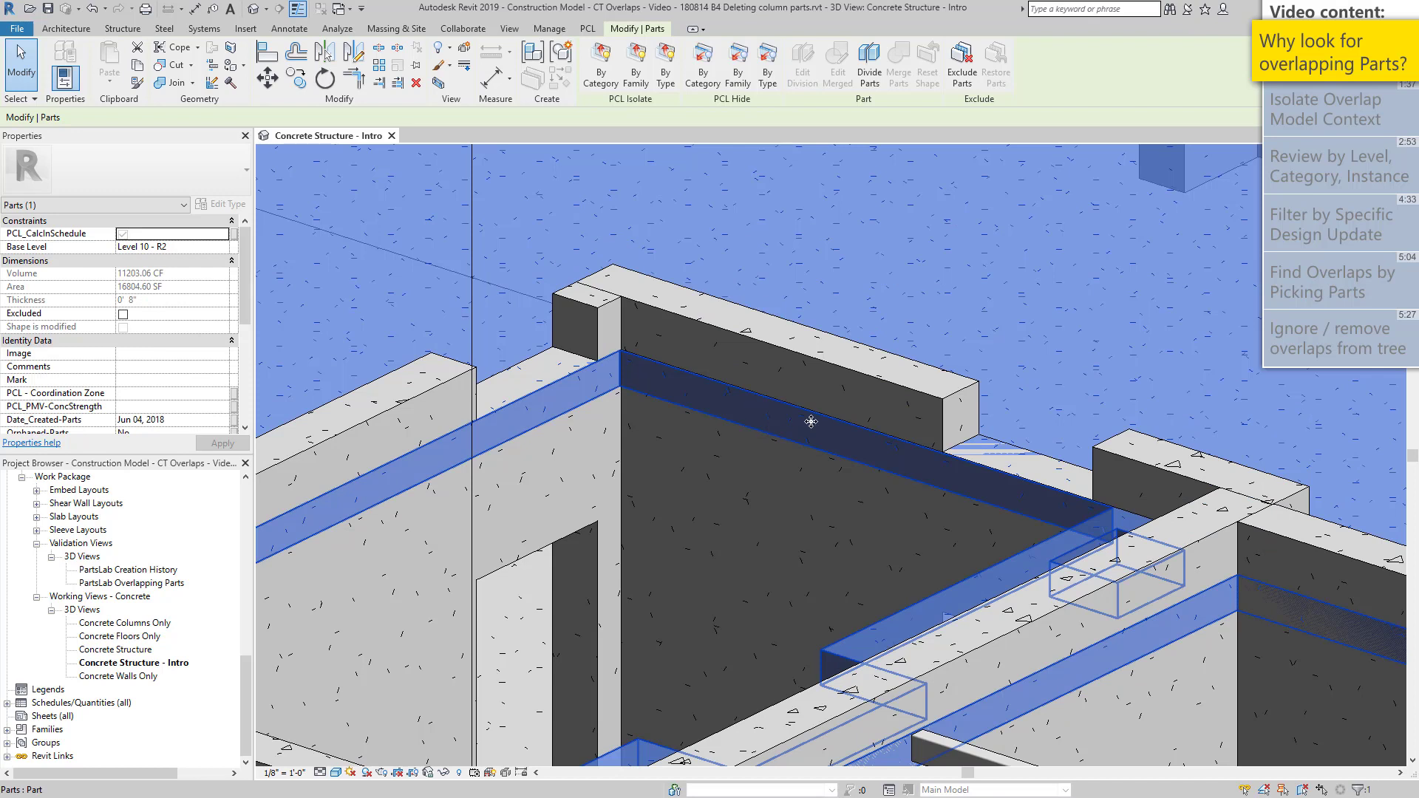
{"action": "left_click", "coordinate": [765, 444]}
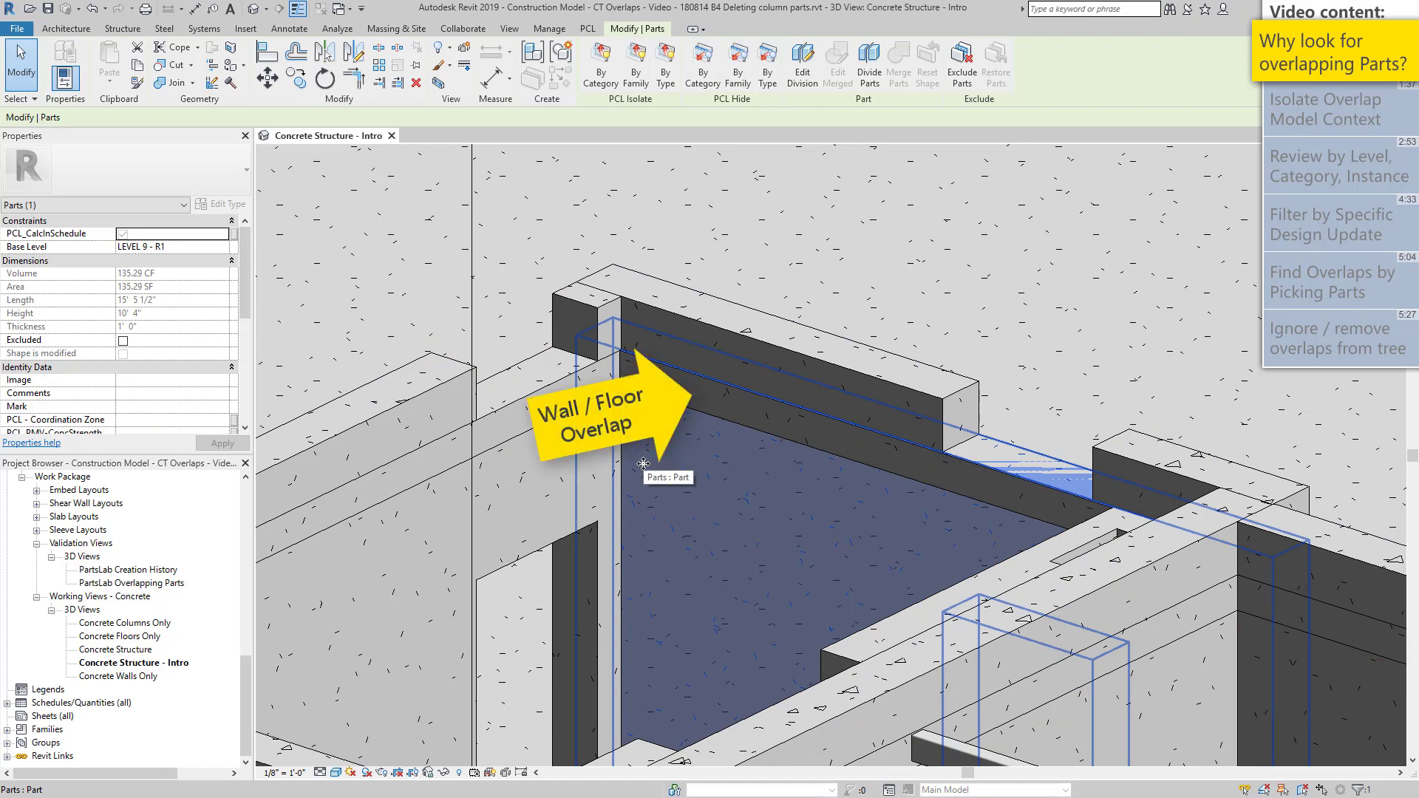
{"action": "left_click", "coordinate": [842, 459]}
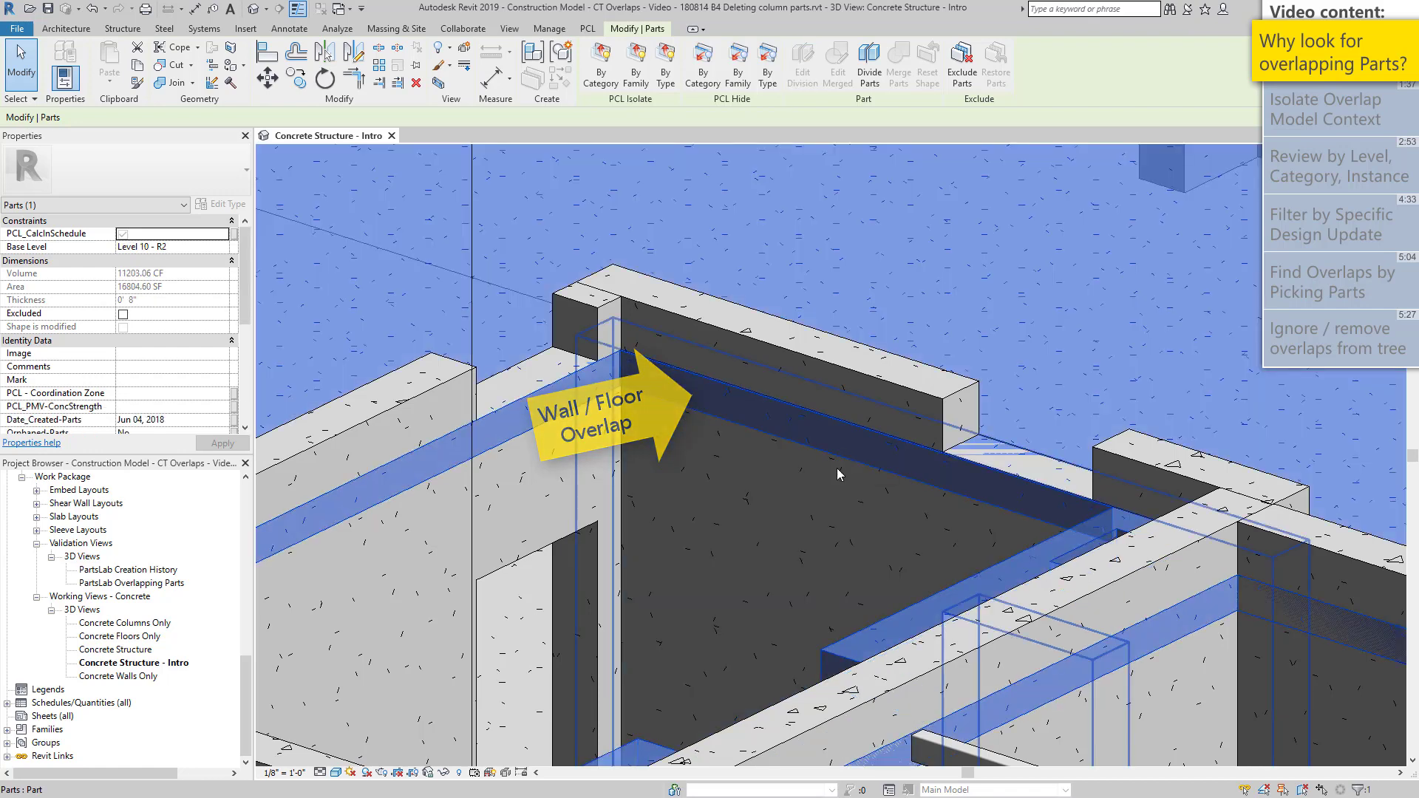
{"action": "left_click", "coordinate": [842, 546]}
{"action": "left_click", "coordinate": [540, 493]}
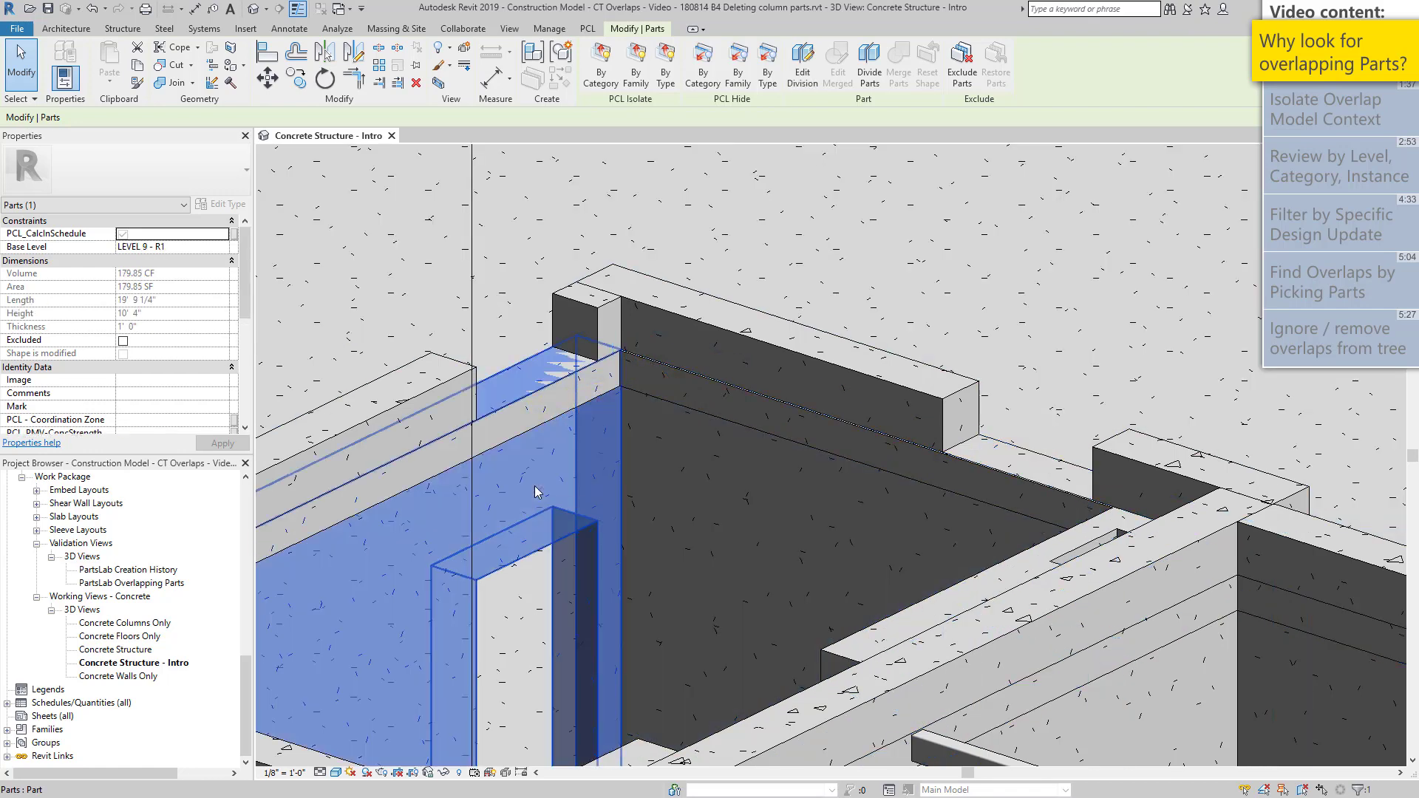
{"action": "left_click", "coordinate": [529, 409]}
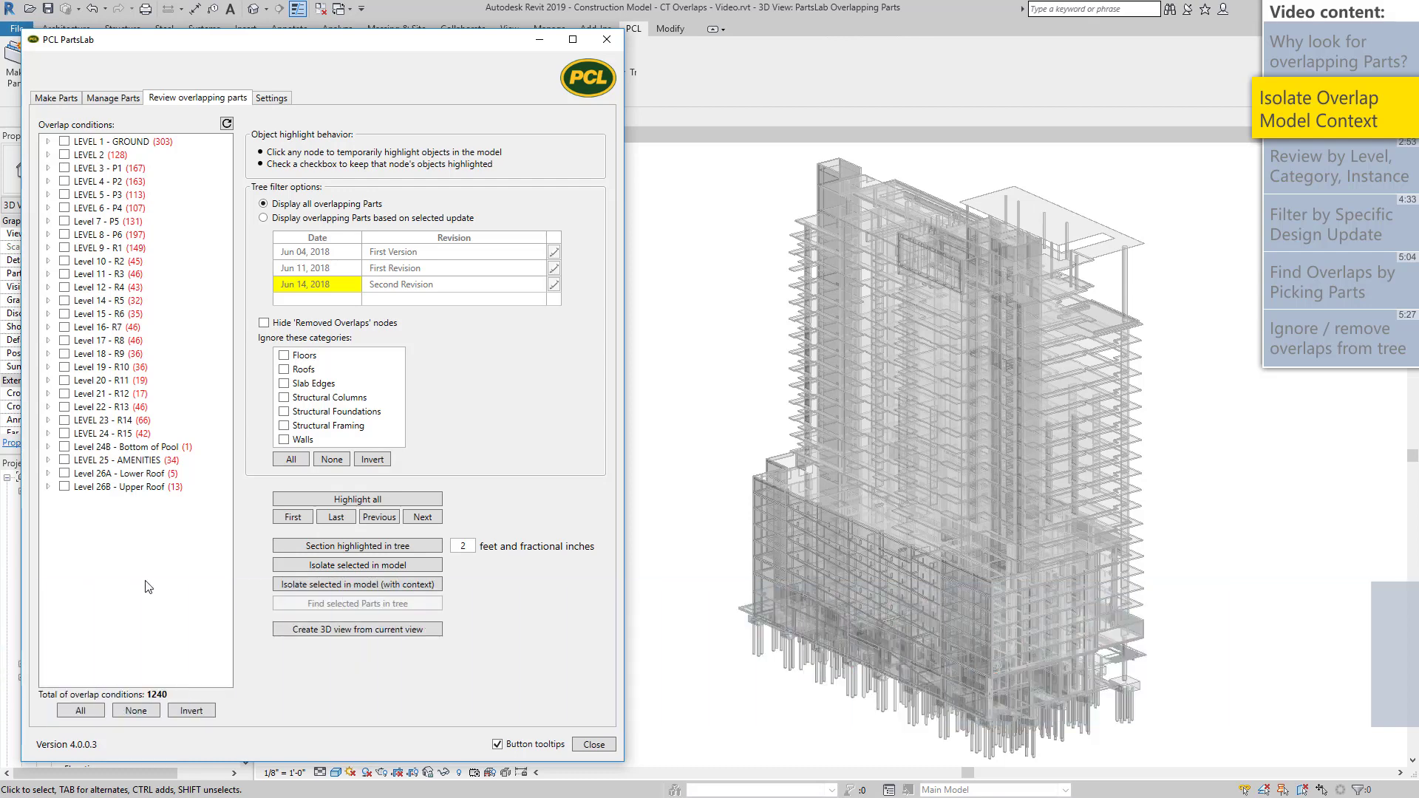
Expand and highlight the Level 14 - R5 overlaps, then isolate them with context.
{"action": "left_click", "coordinate": [48, 301]}
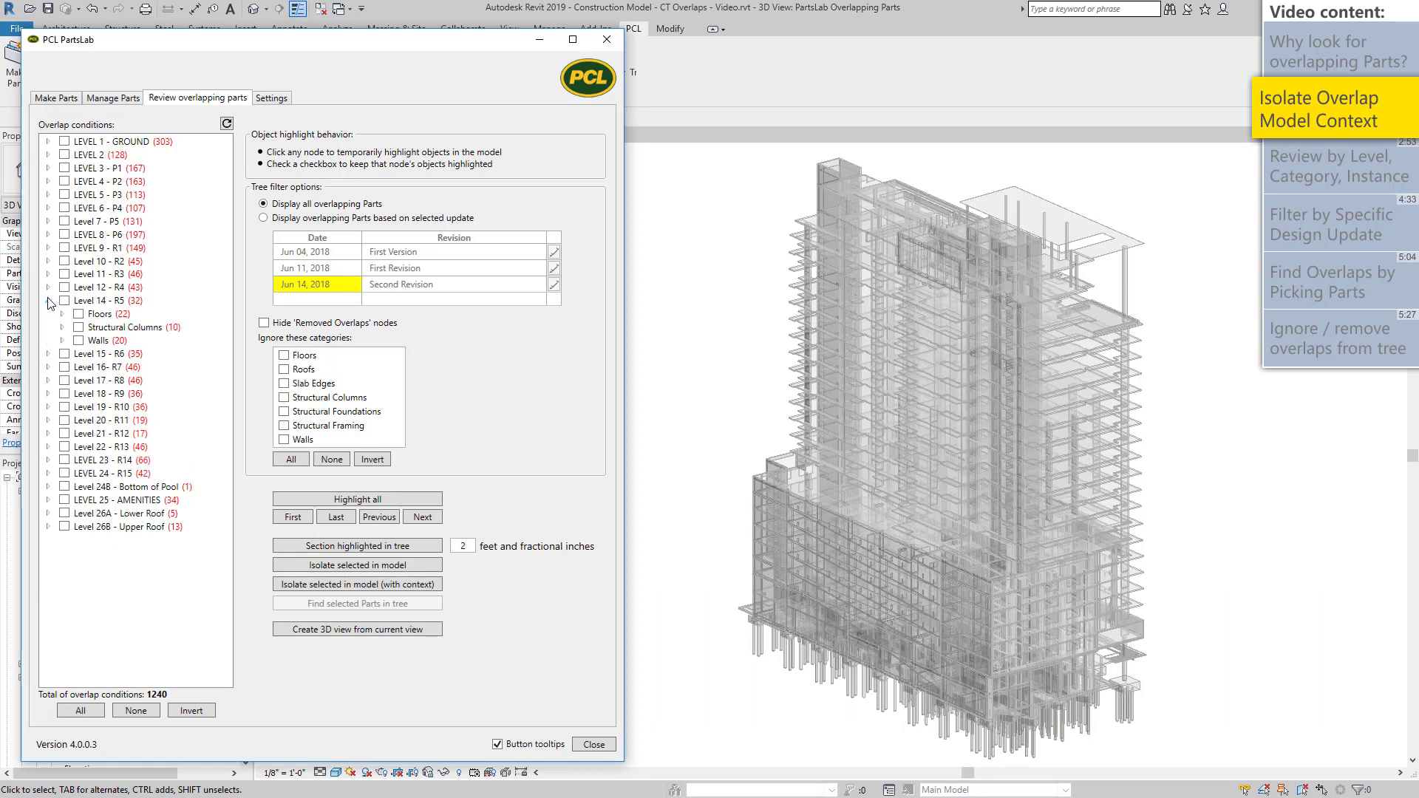
{"action": "left_click", "coordinate": [94, 302]}
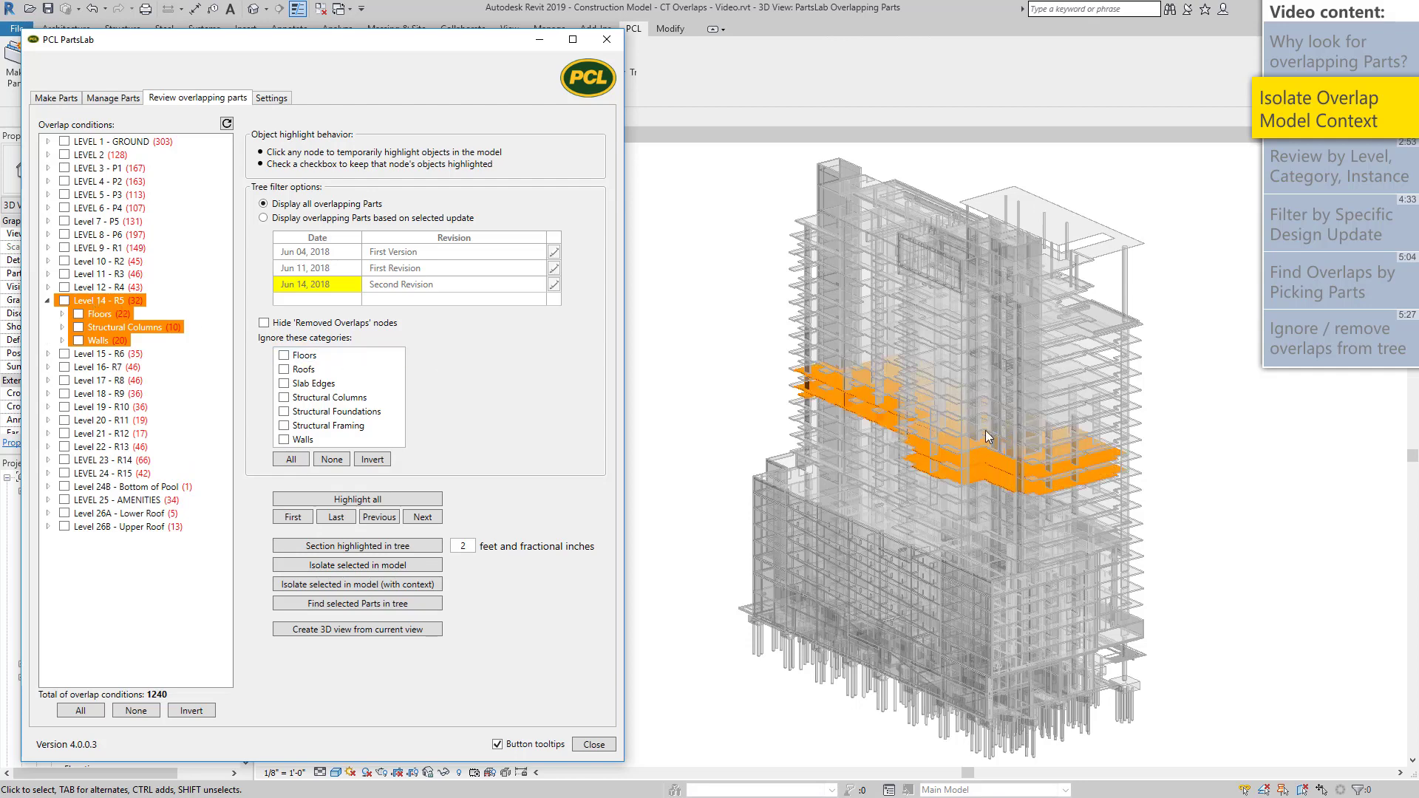
{"action": "scroll", "coordinate": [985, 430], "scroll_direction": "up", "scroll_amount": 3}
{"action": "scroll", "coordinate": [985, 431], "scroll_direction": "up", "scroll_amount": 2}
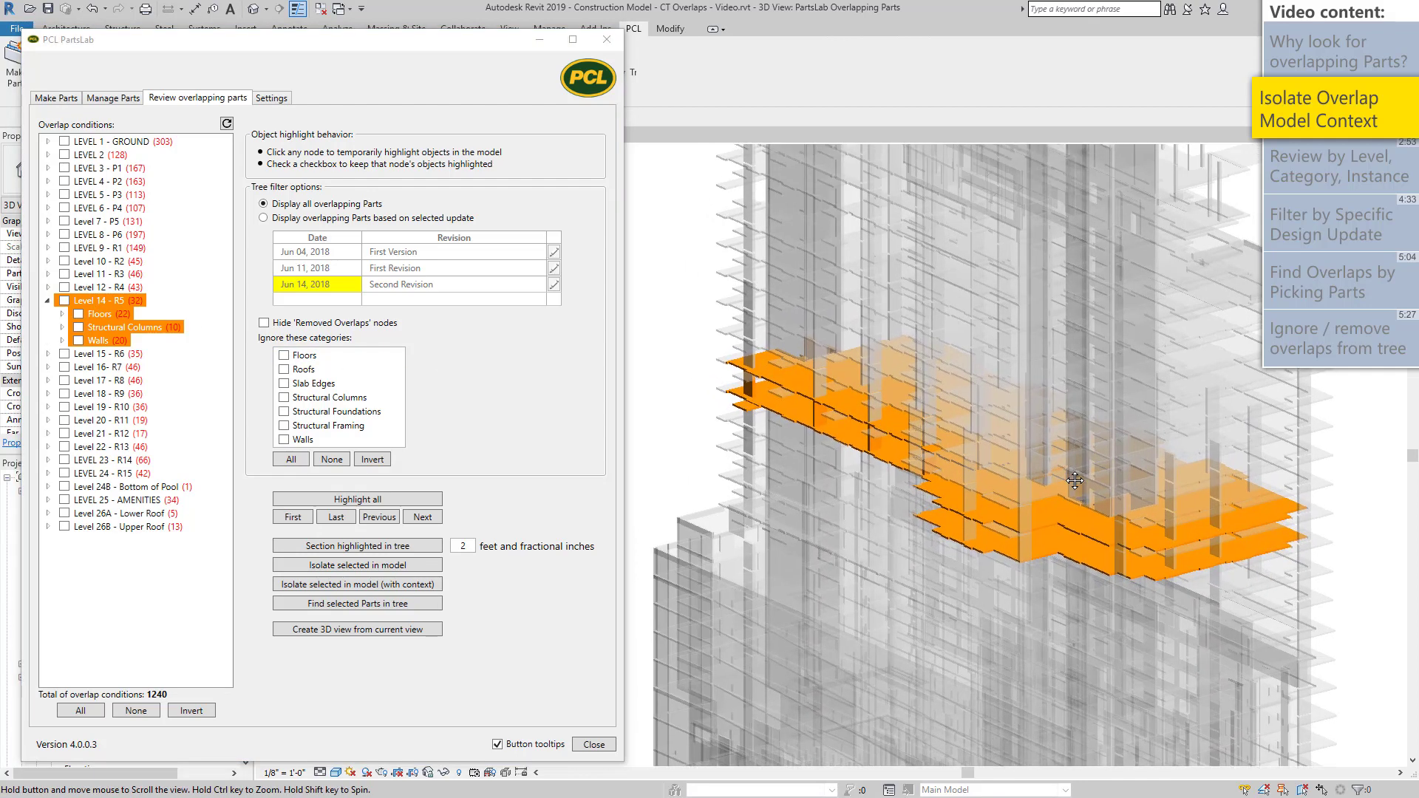
{"action": "middle_click_drag", "start_coordinate": [986, 430], "coordinate": [1061, 492]}
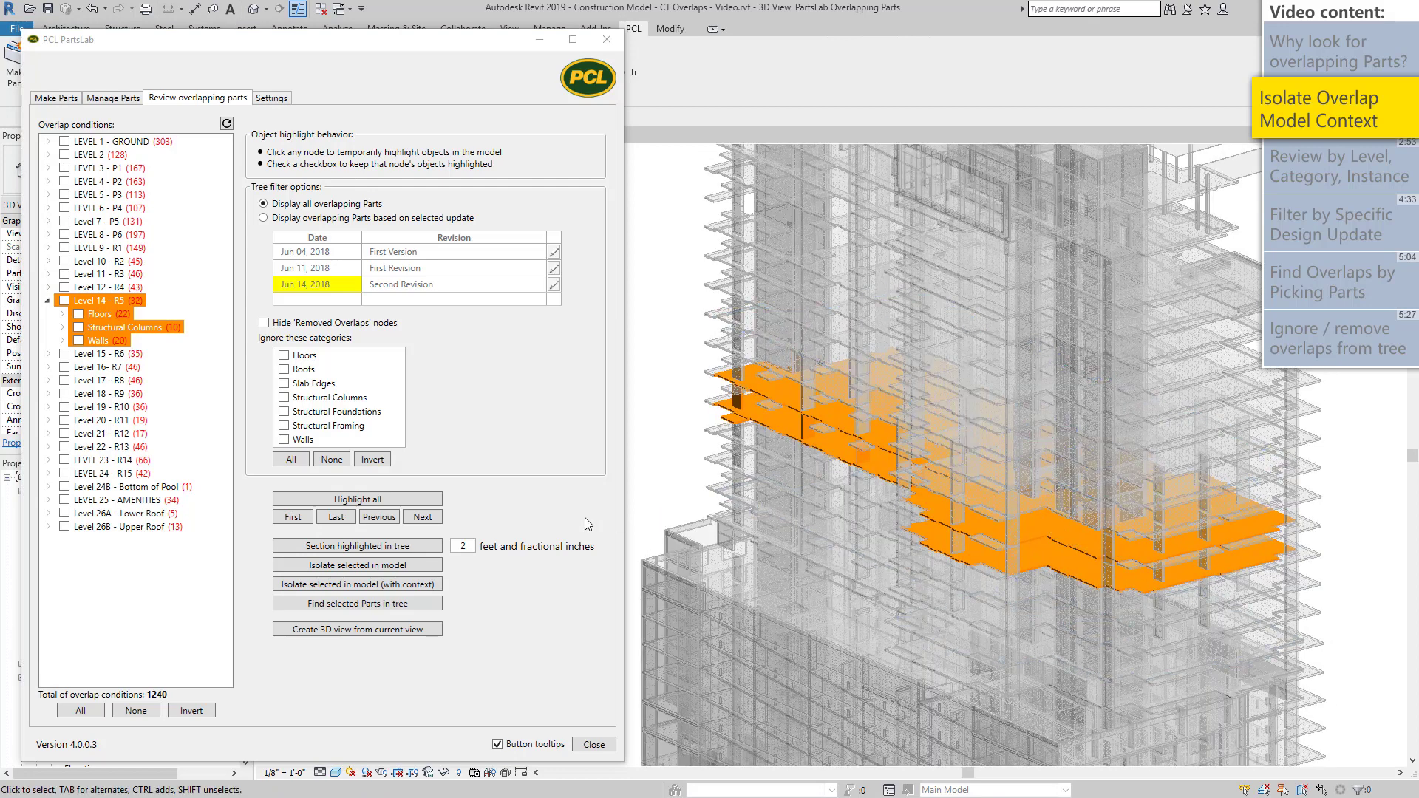
{"action": "left_click", "coordinate": [404, 587]}
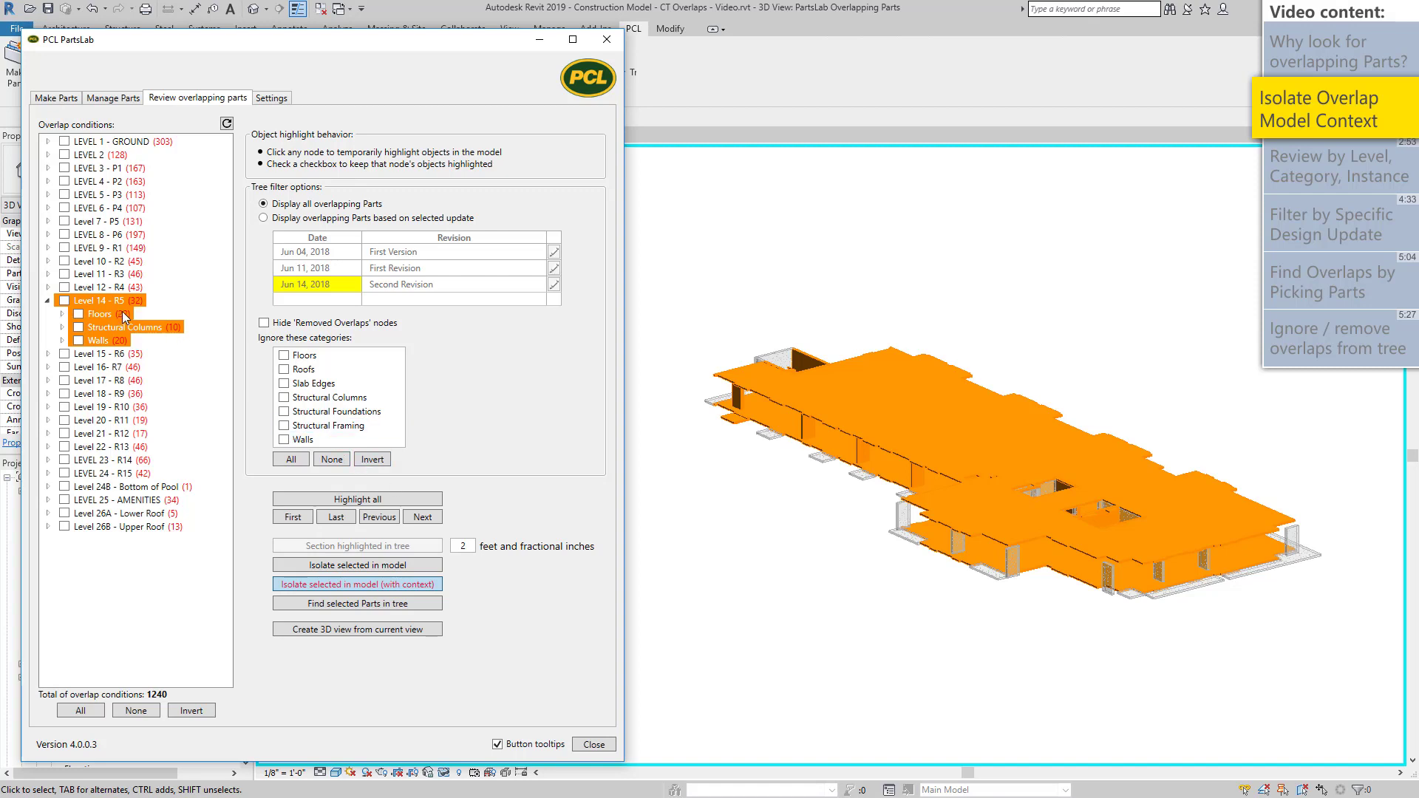
Highlight the LEVEL 1 - GROUND overlaps, expand its categories, and toggle ignoring Floors.
{"action": "left_click", "coordinate": [151, 314]}
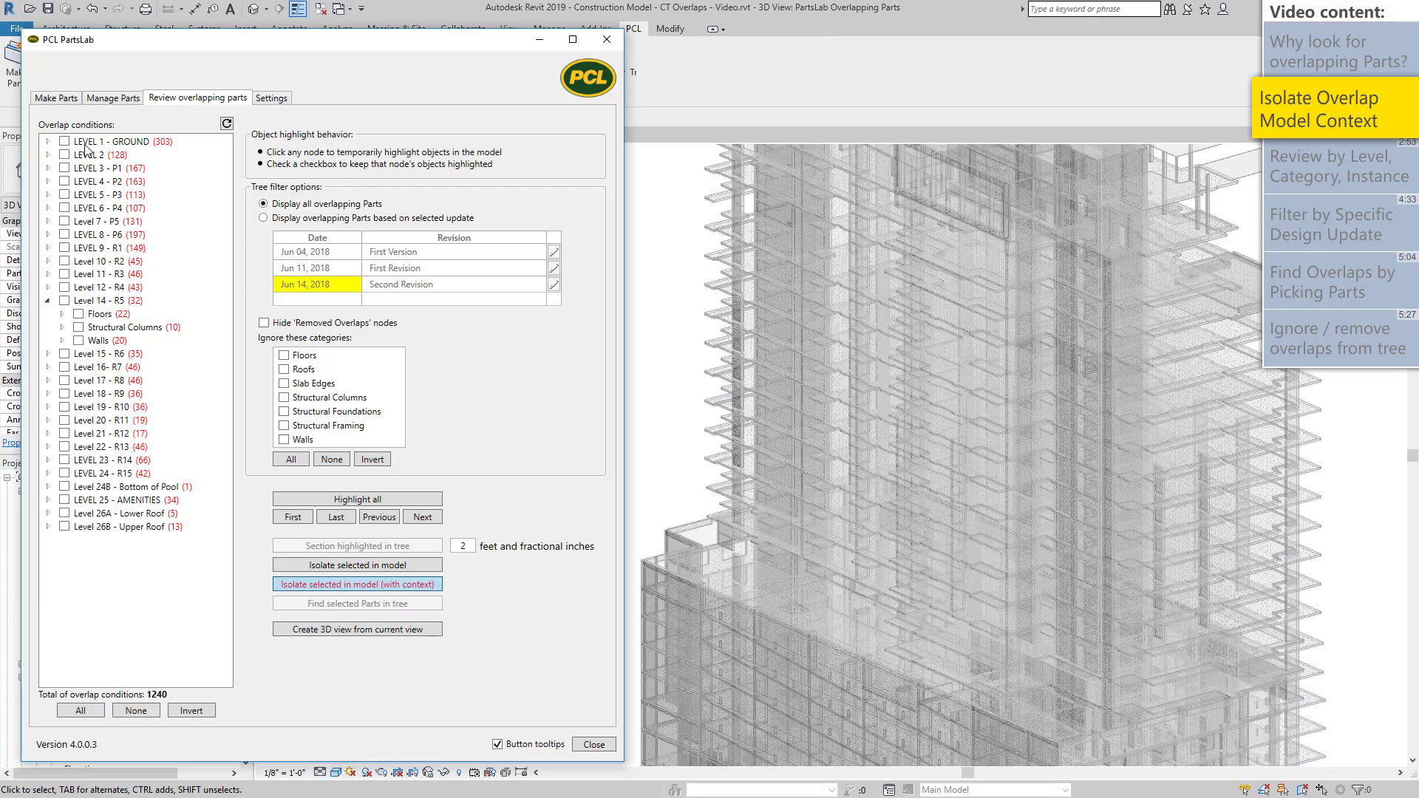
{"action": "left_click", "coordinate": [86, 143]}
{"action": "middle_click_drag", "start_coordinate": [808, 562], "coordinate": [843, 172]}
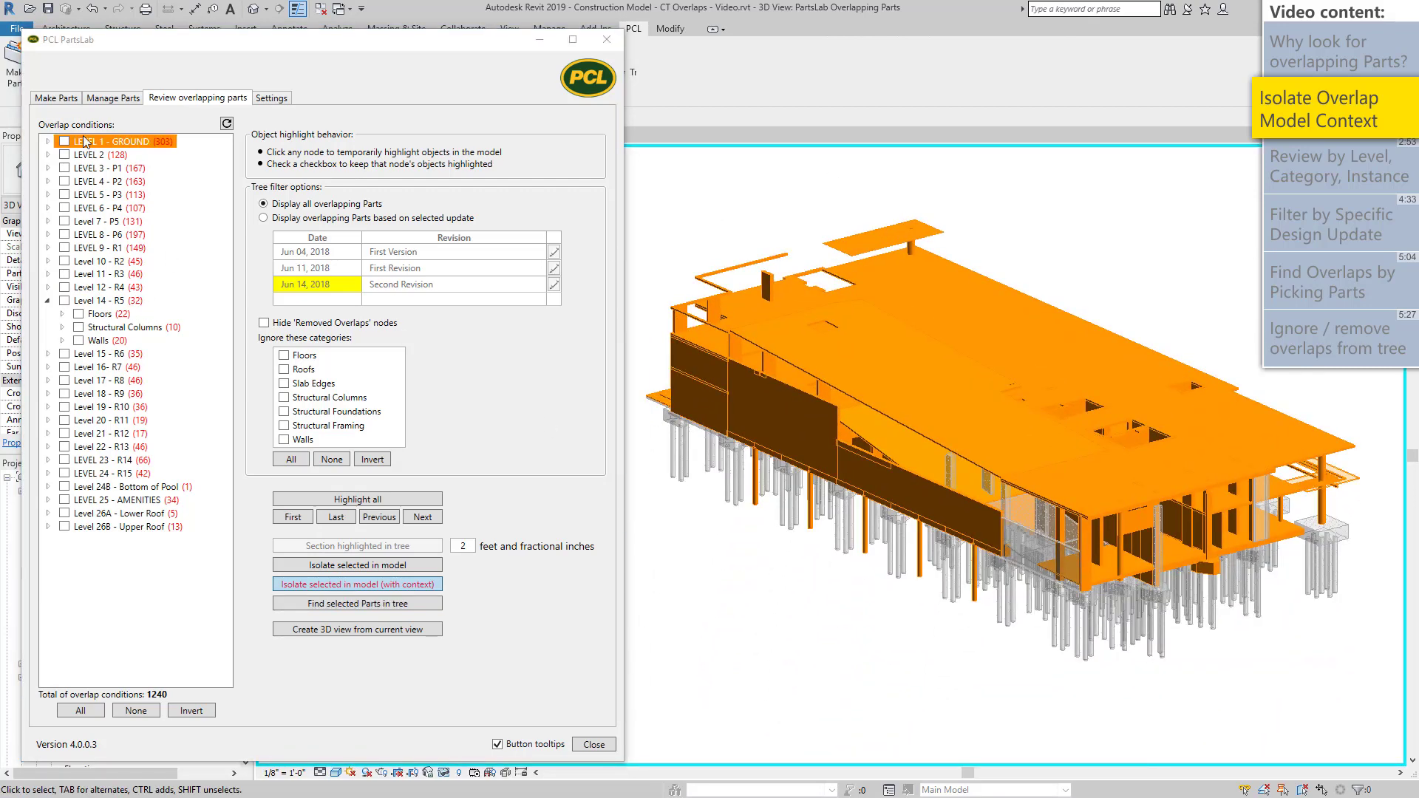
{"action": "left_click", "coordinate": [48, 141]}
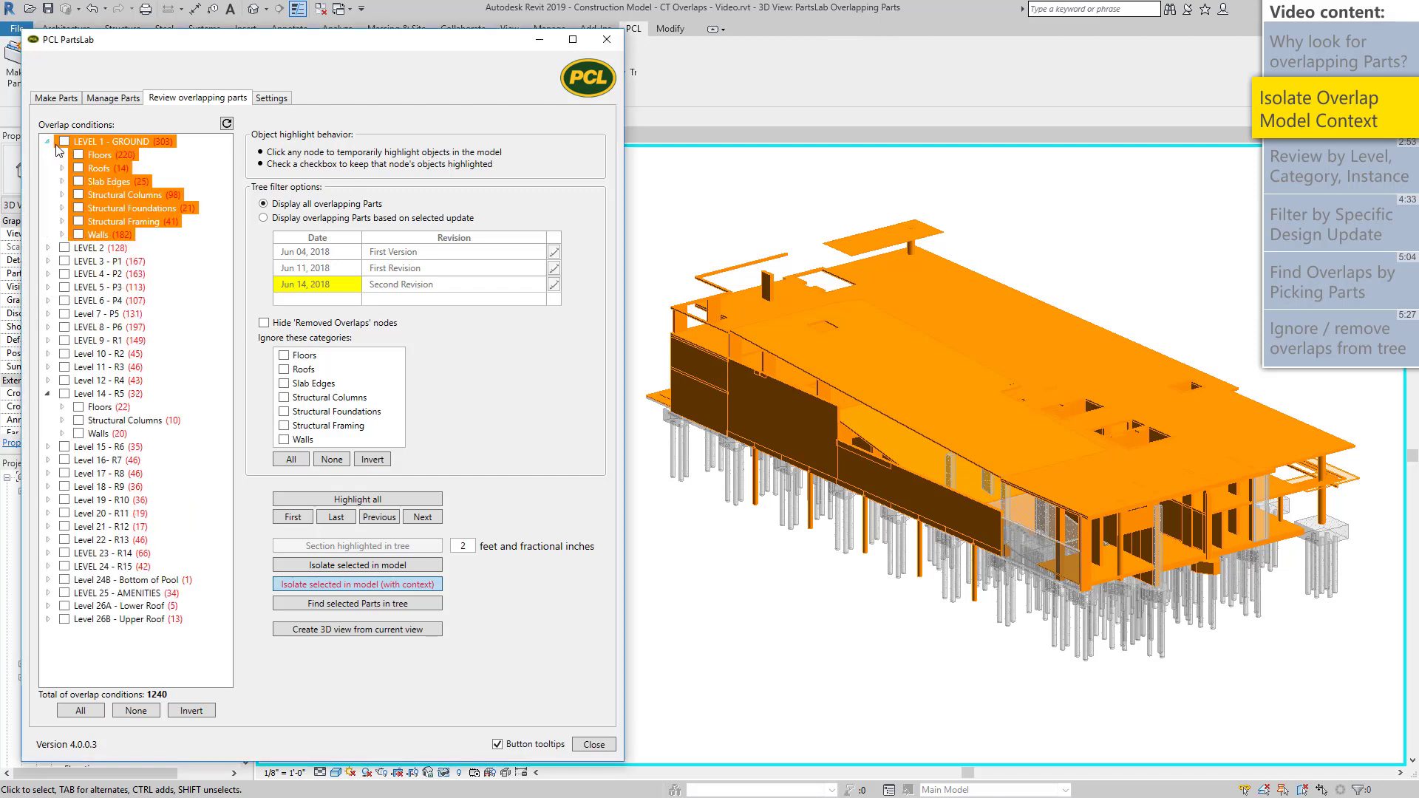
{"action": "left_click", "coordinate": [284, 356]}
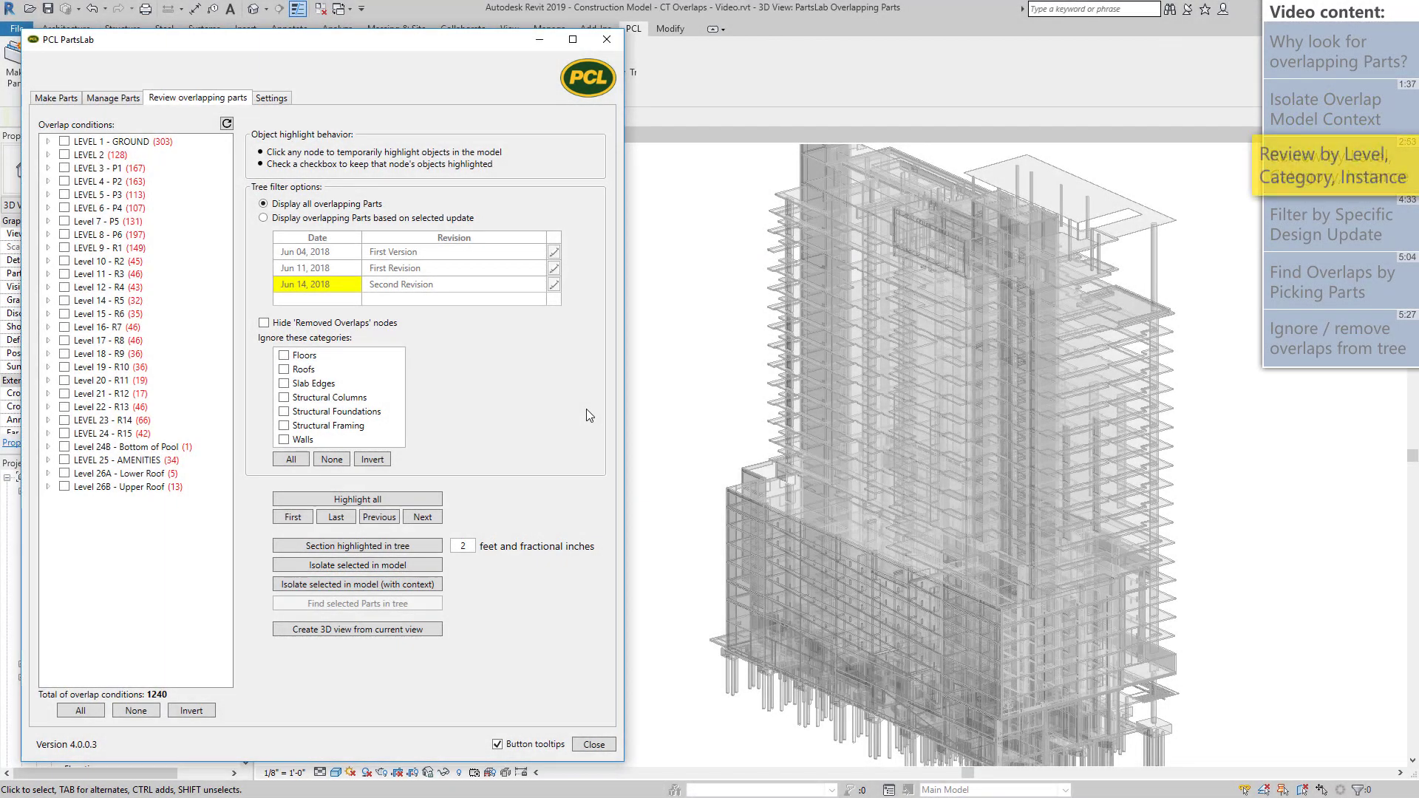
Isolate Level 14 - R5 overlaps with context, then list its individual Floors overlaps.
{"action": "left_click", "coordinate": [48, 300]}
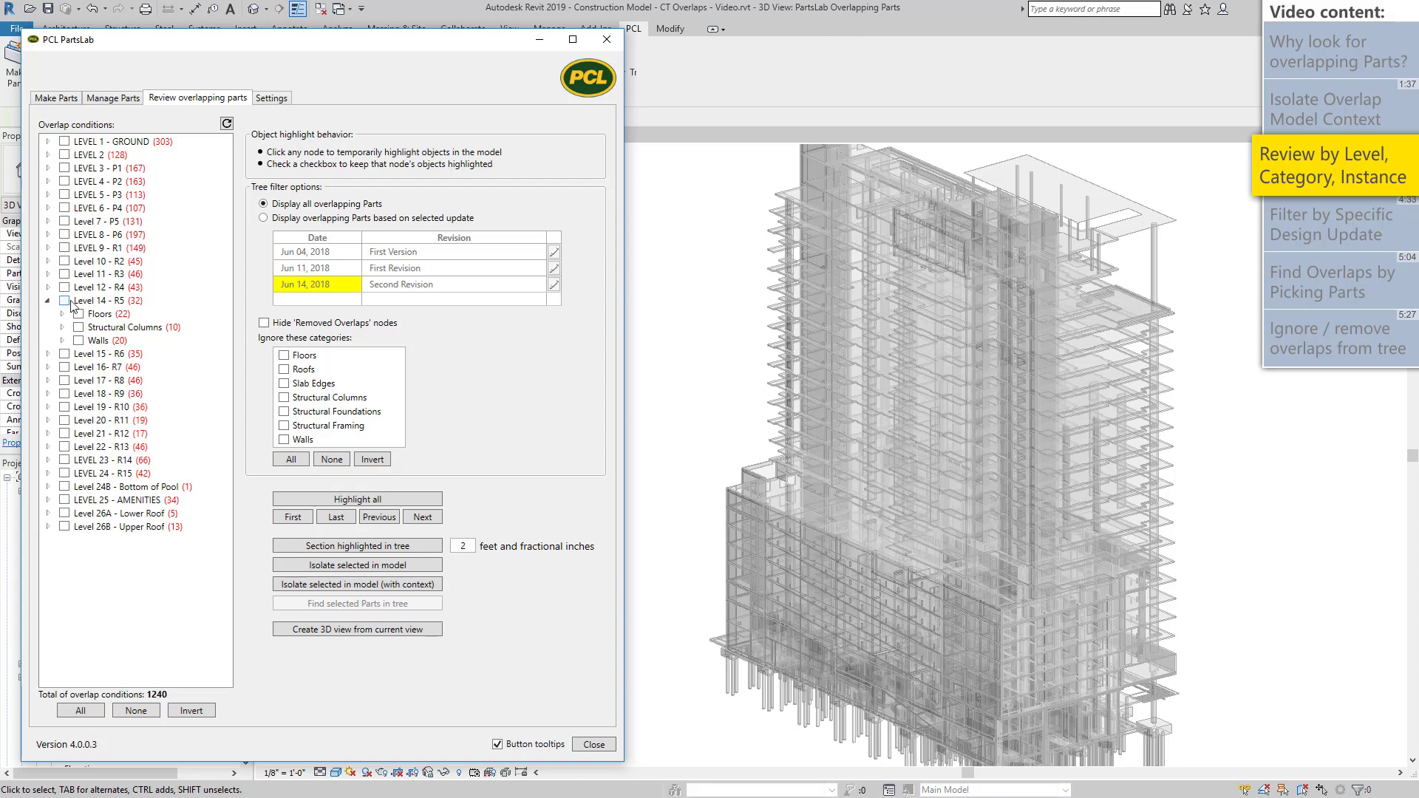
{"action": "left_click", "coordinate": [101, 305]}
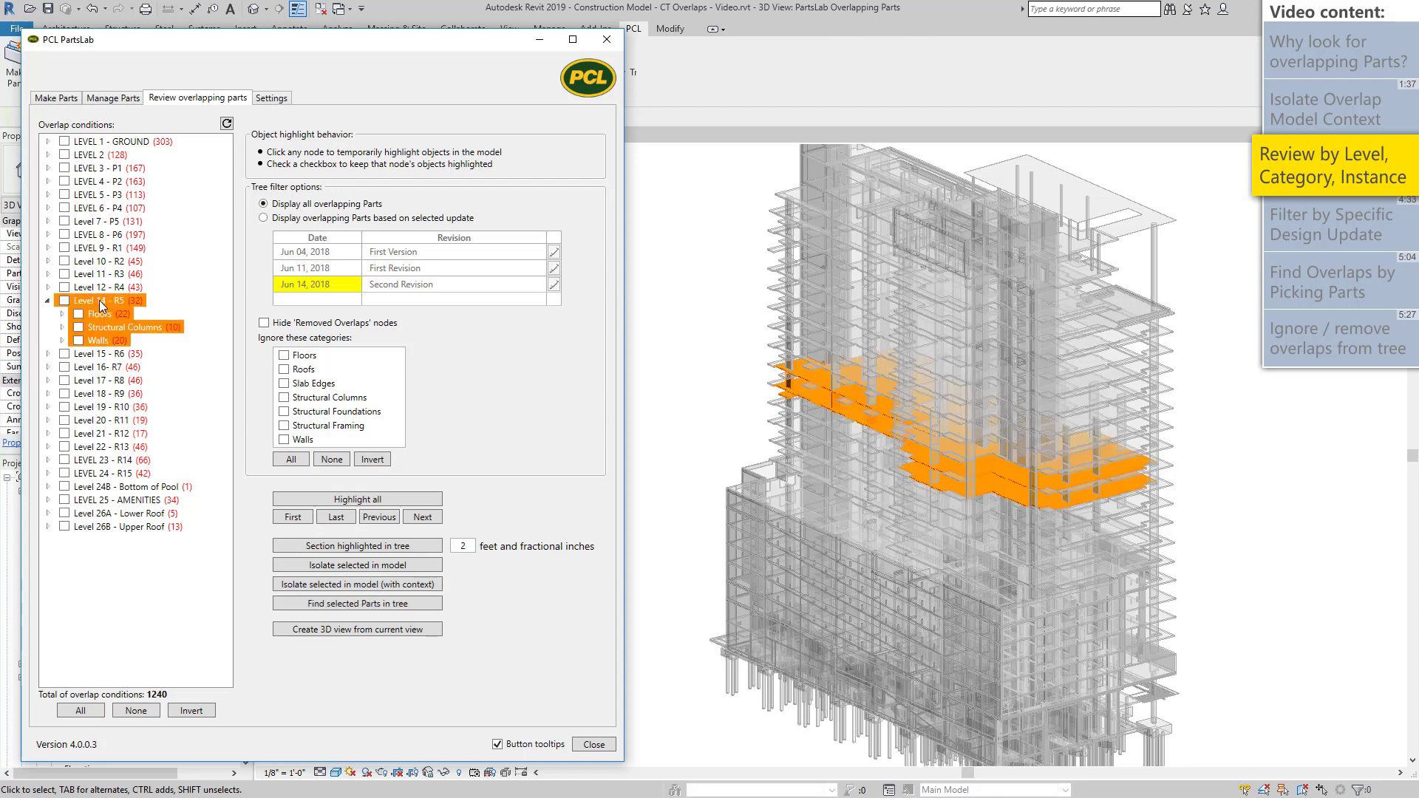
{"action": "left_click", "coordinate": [383, 585]}
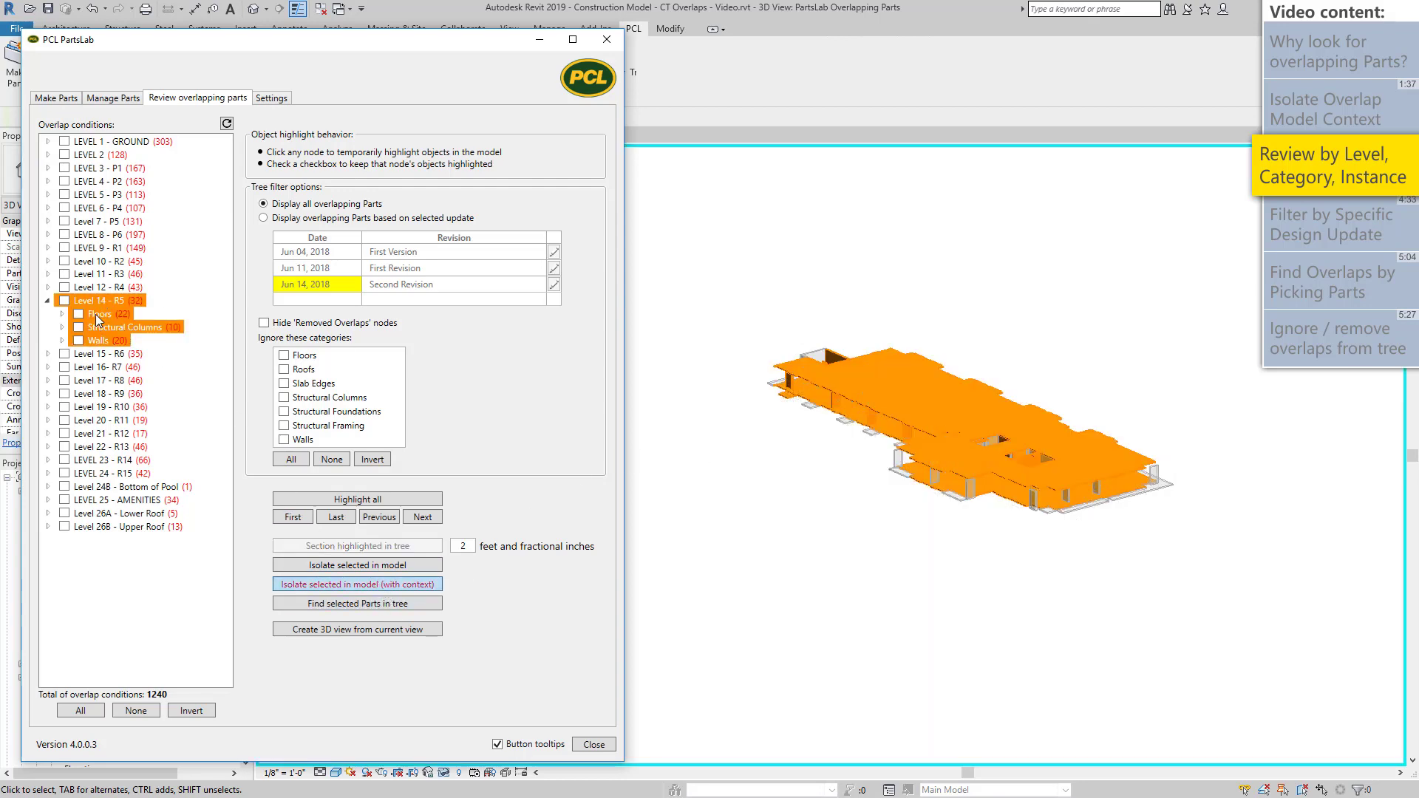
{"action": "left_click", "coordinate": [96, 313]}
{"action": "scroll", "coordinate": [893, 387], "scroll_direction": "up", "scroll_amount": 3}
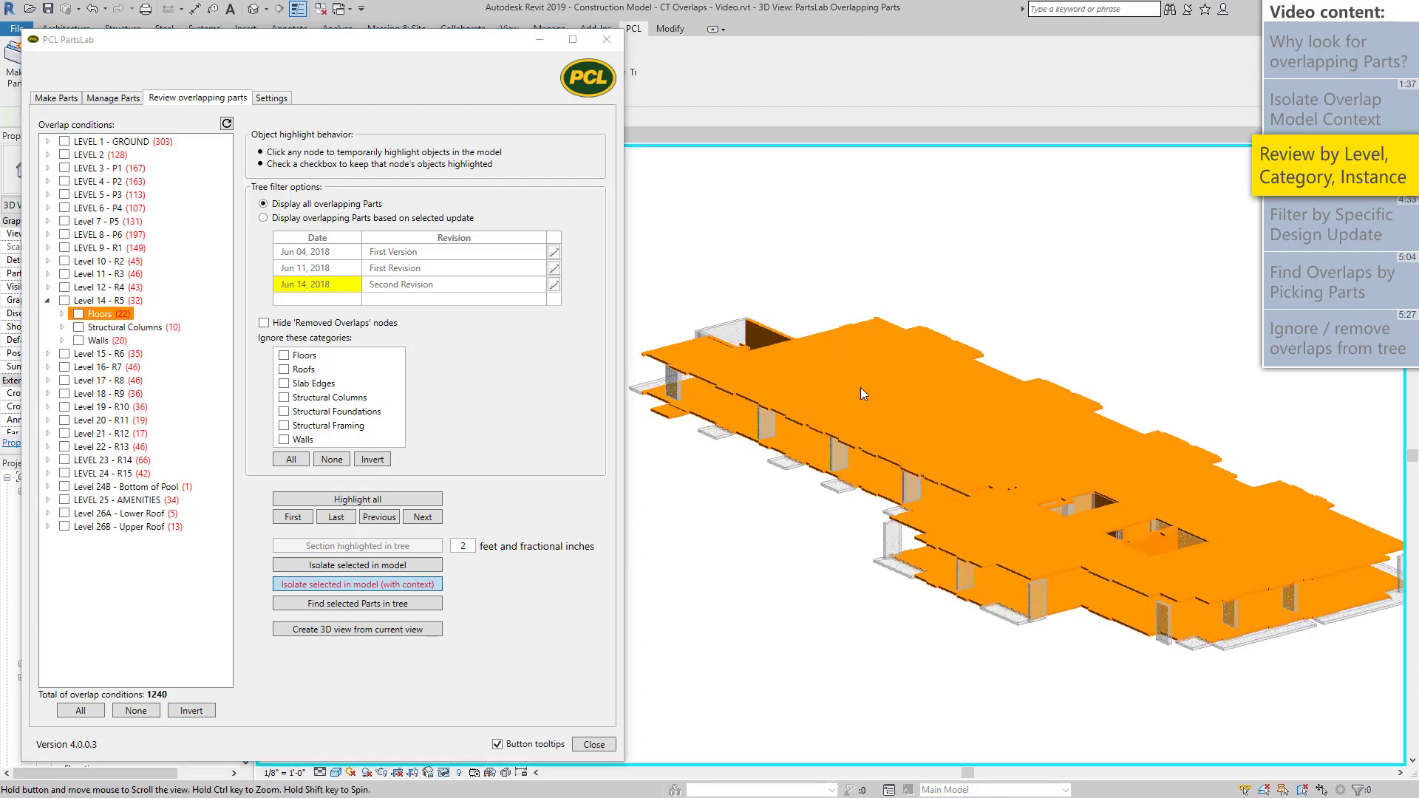
{"action": "left_click", "coordinate": [62, 314]}
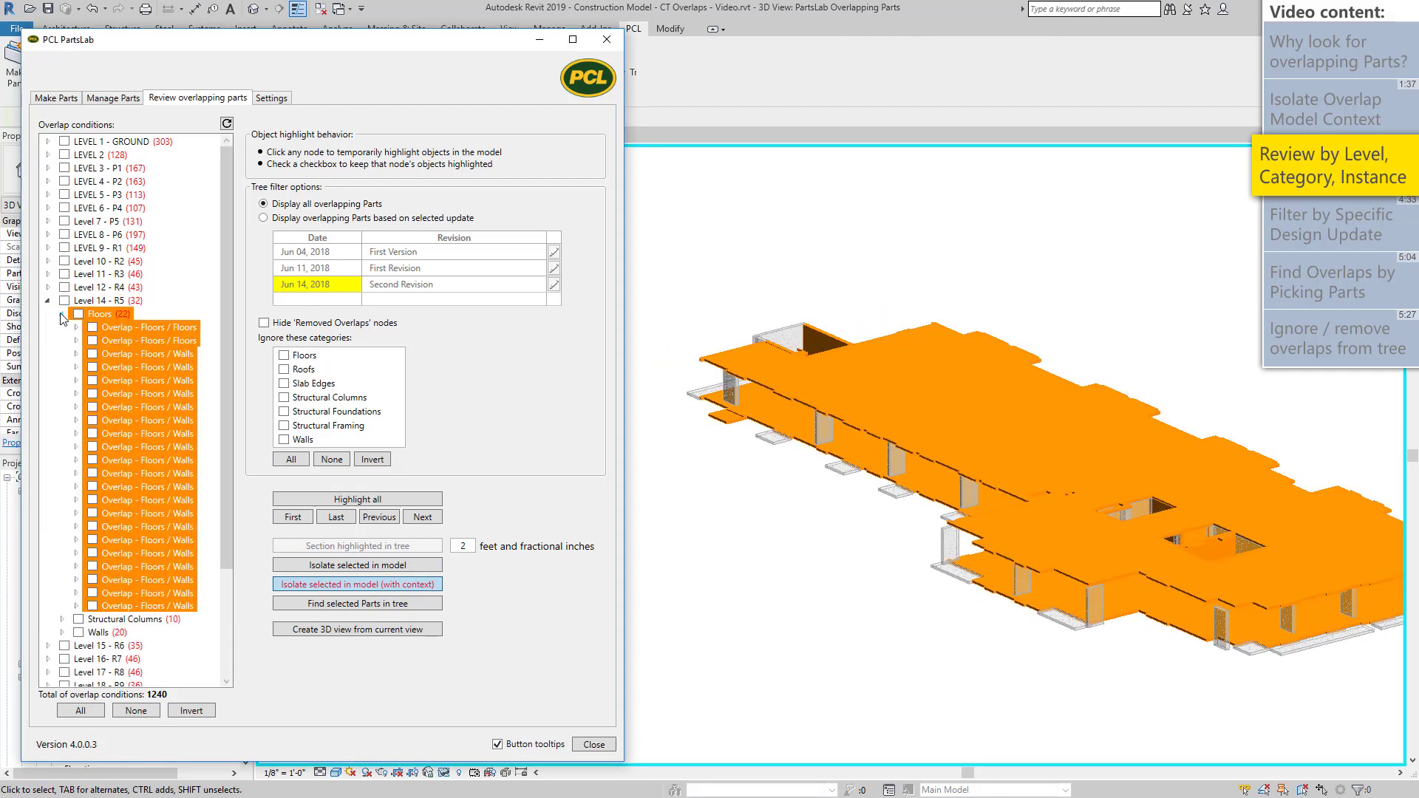
Zoom in and select a Level 14 floor part and its overlapping wall part.
{"action": "scroll", "coordinate": [739, 407], "scroll_direction": "up", "scroll_amount": 5}
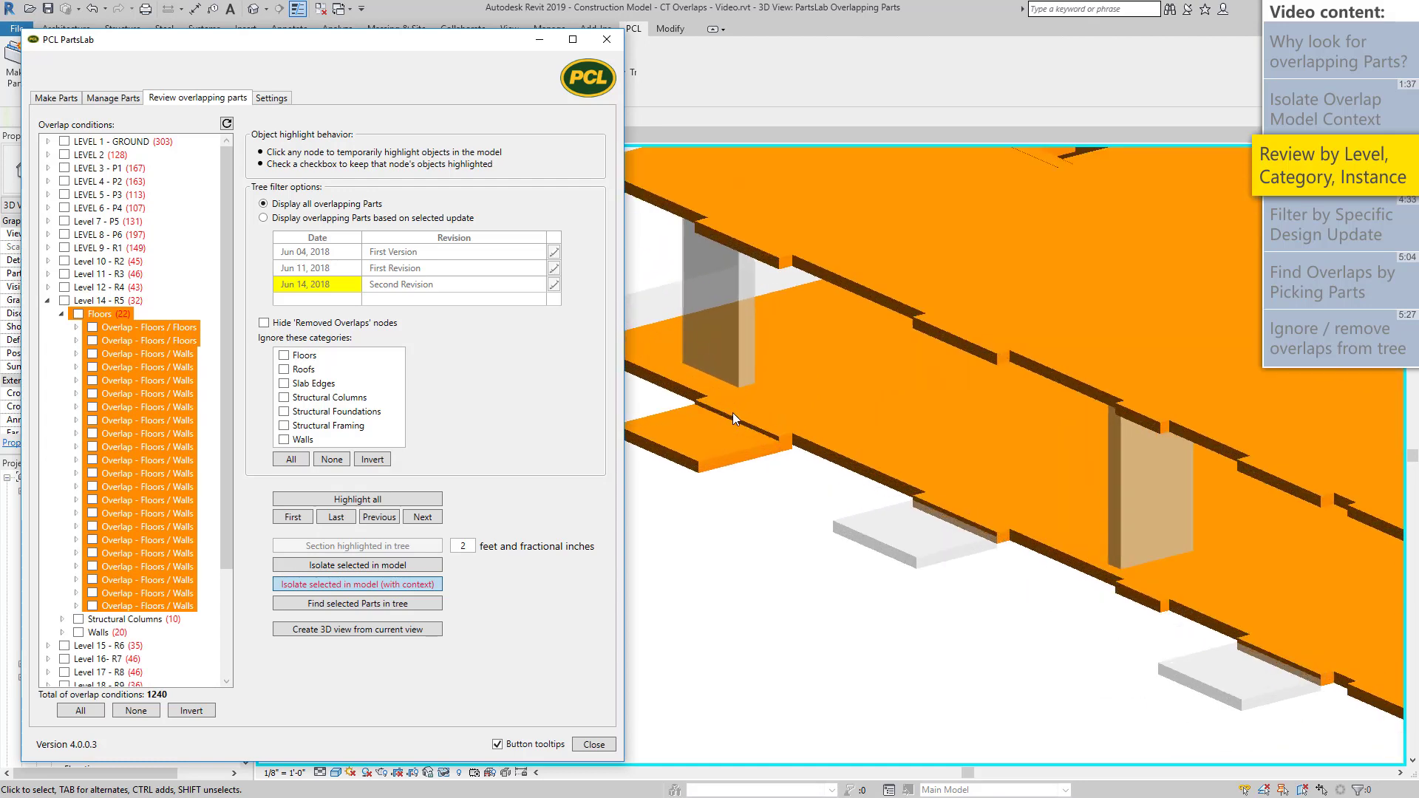
{"action": "scroll", "coordinate": [733, 412], "scroll_direction": "up", "scroll_amount": 5}
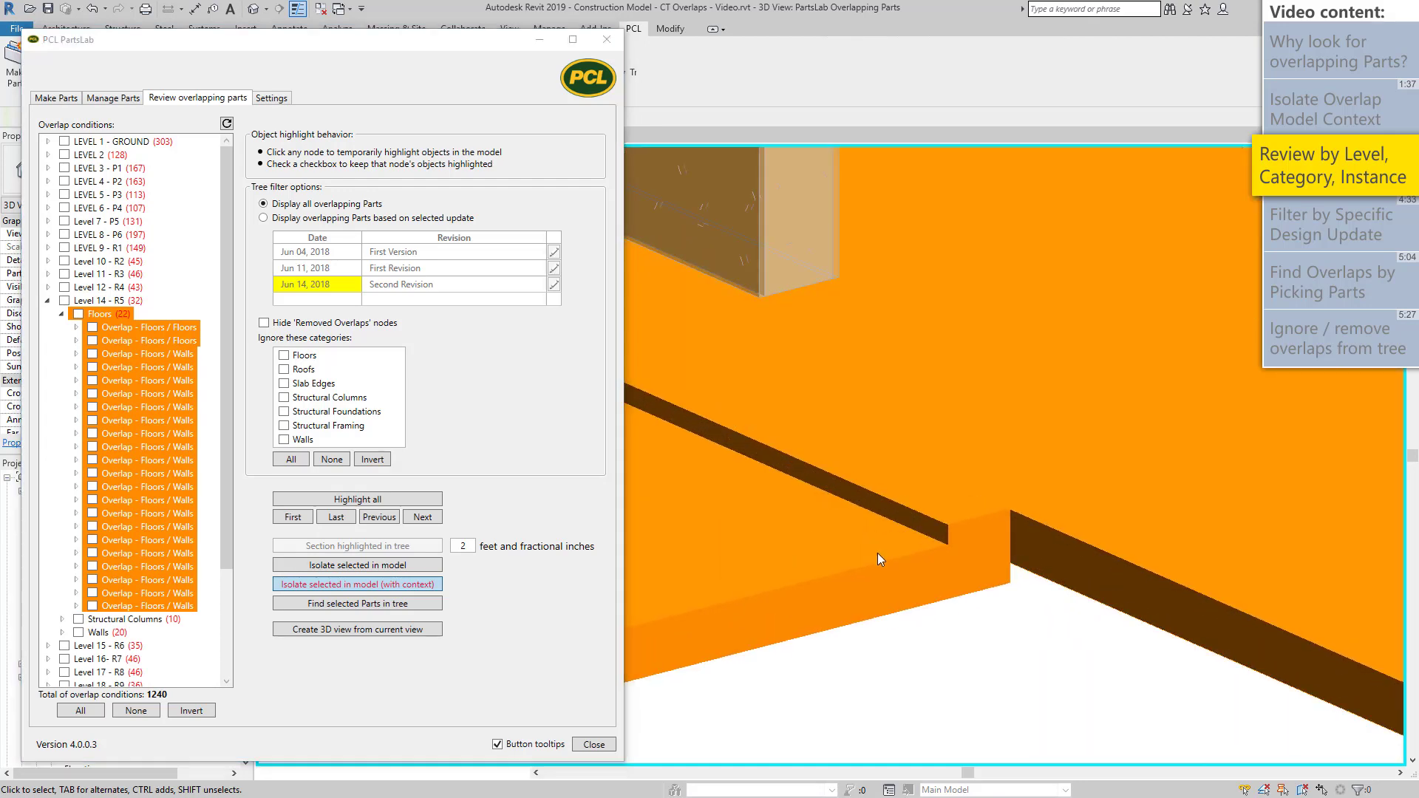
{"action": "middle_click_drag", "start_coordinate": [897, 564], "coordinate": [1048, 493]}
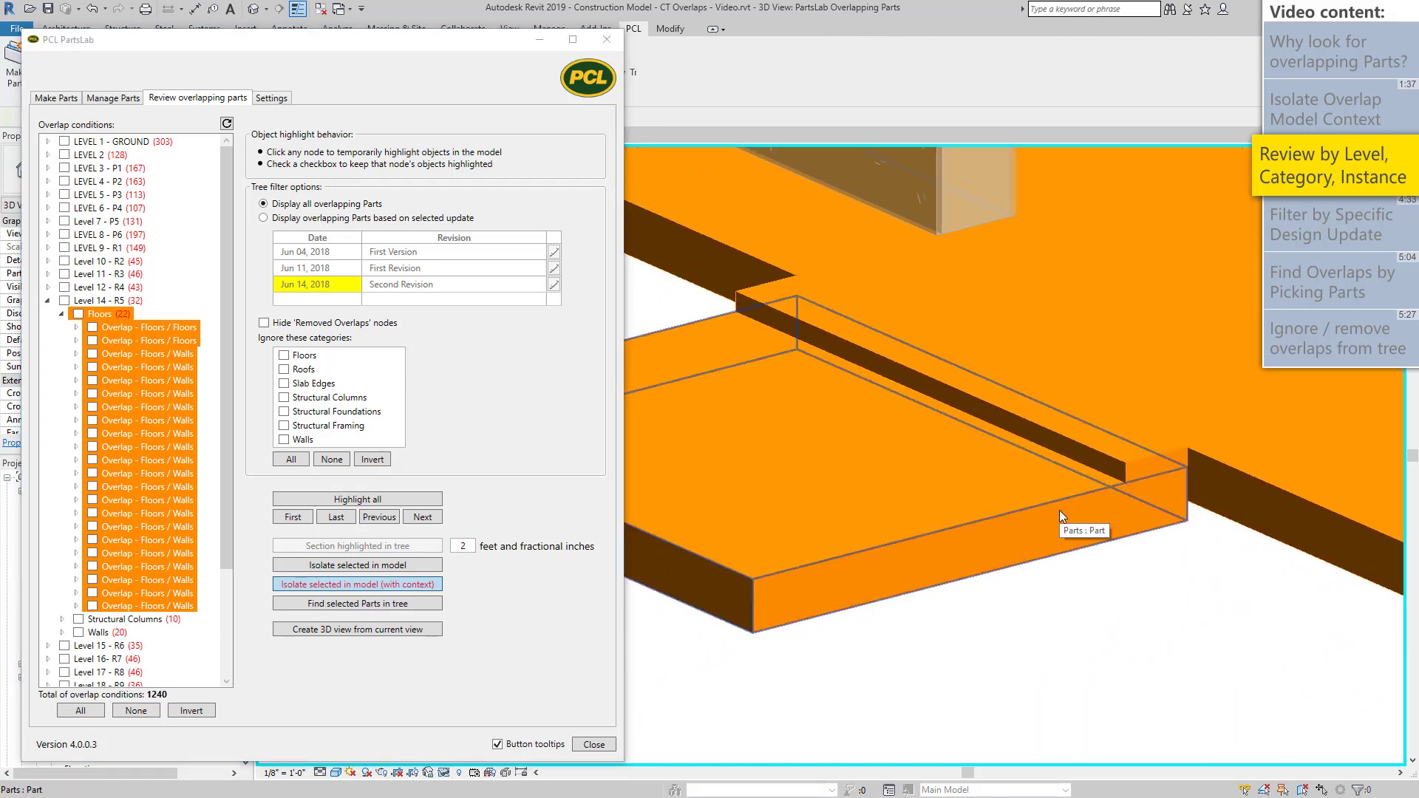
{"action": "left_click", "coordinate": [1058, 510]}
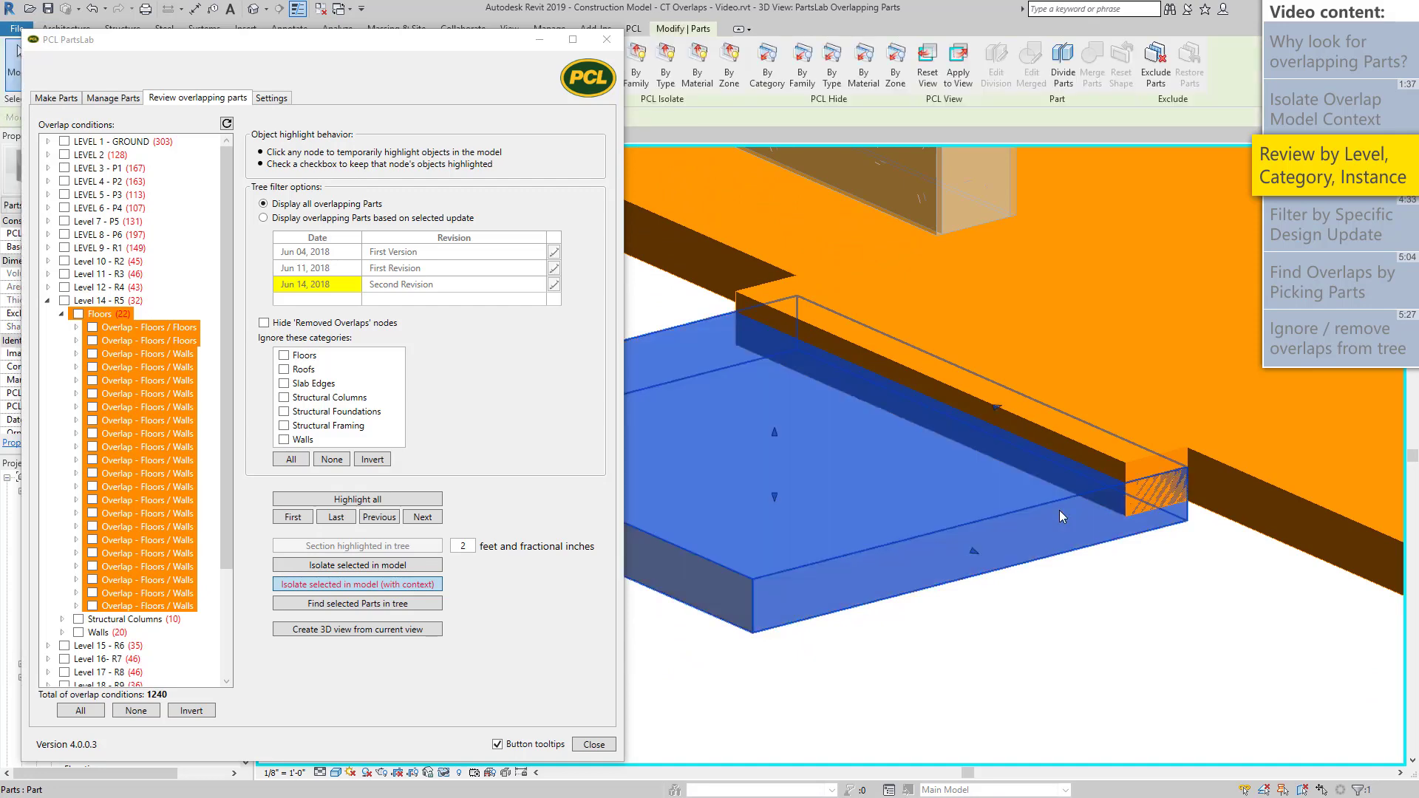
{"action": "left_click", "coordinate": [1284, 498]}
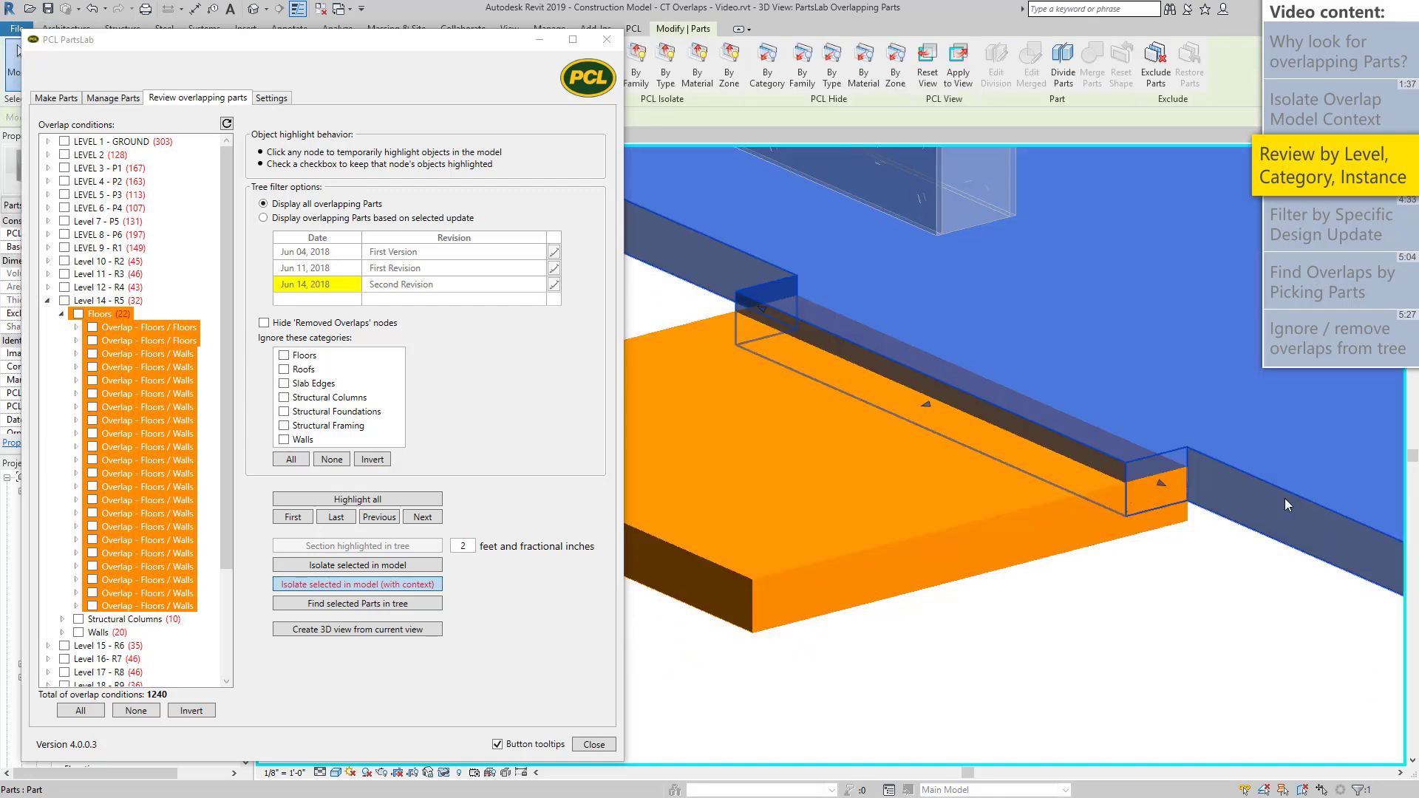
{"action": "left_click", "coordinate": [1054, 535]}
Inspect the floor parts at the slab opening and the large surrounding floor part.
{"action": "scroll", "coordinate": [1053, 535], "scroll_direction": "down", "scroll_amount": 5}
{"action": "scroll", "coordinate": [1135, 570], "scroll_direction": "up", "scroll_amount": 5}
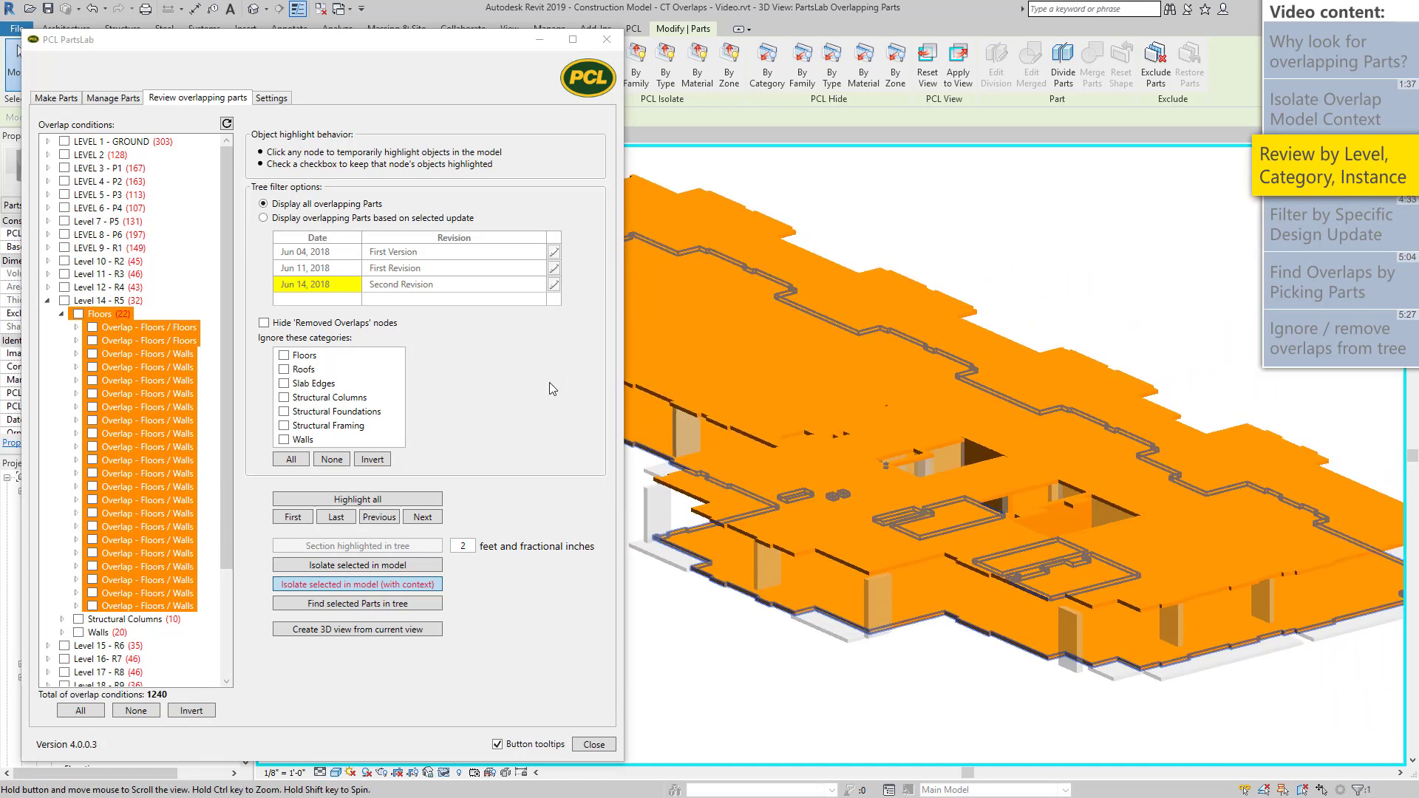
{"action": "scroll", "coordinate": [1195, 563], "scroll_direction": "up", "scroll_amount": 5}
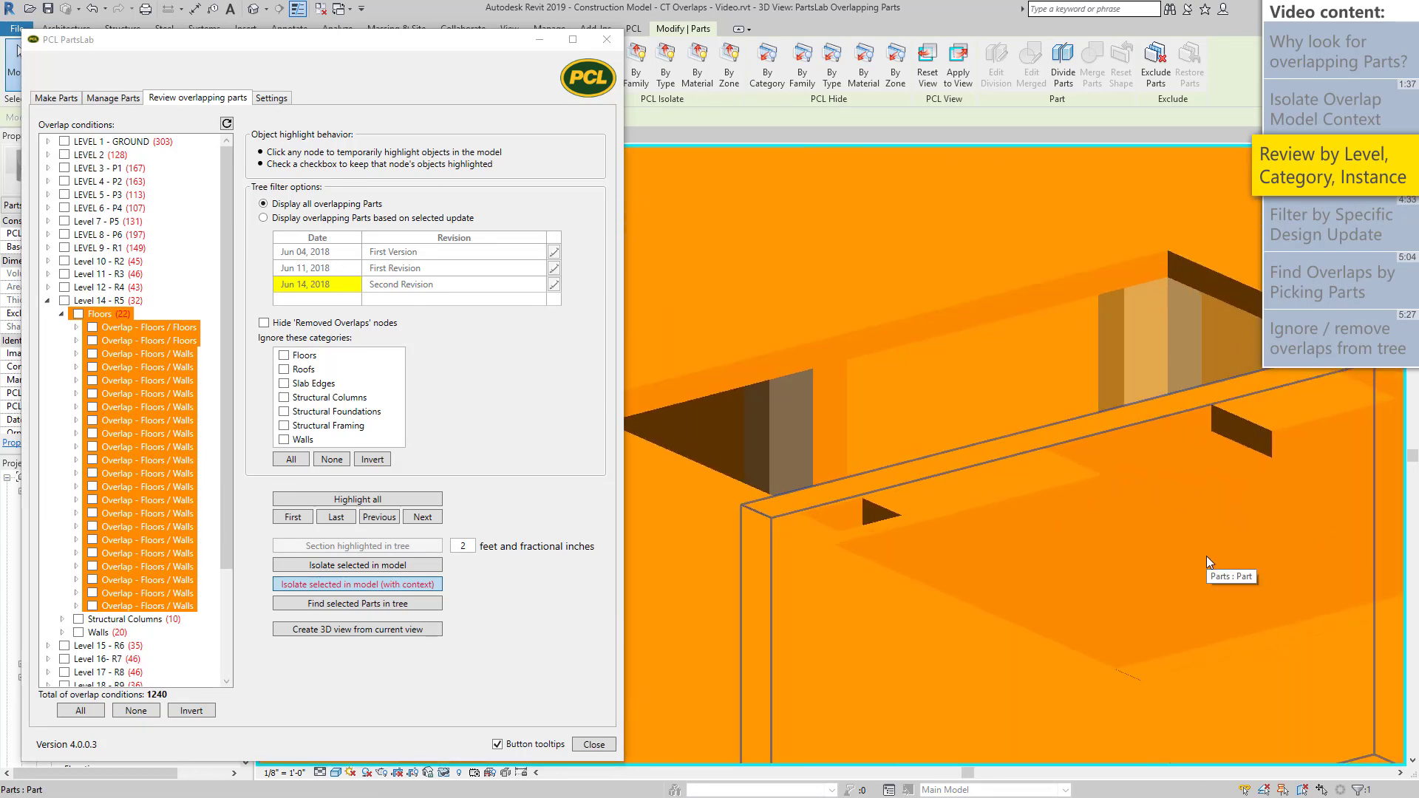
{"action": "left_click", "coordinate": [1054, 533]}
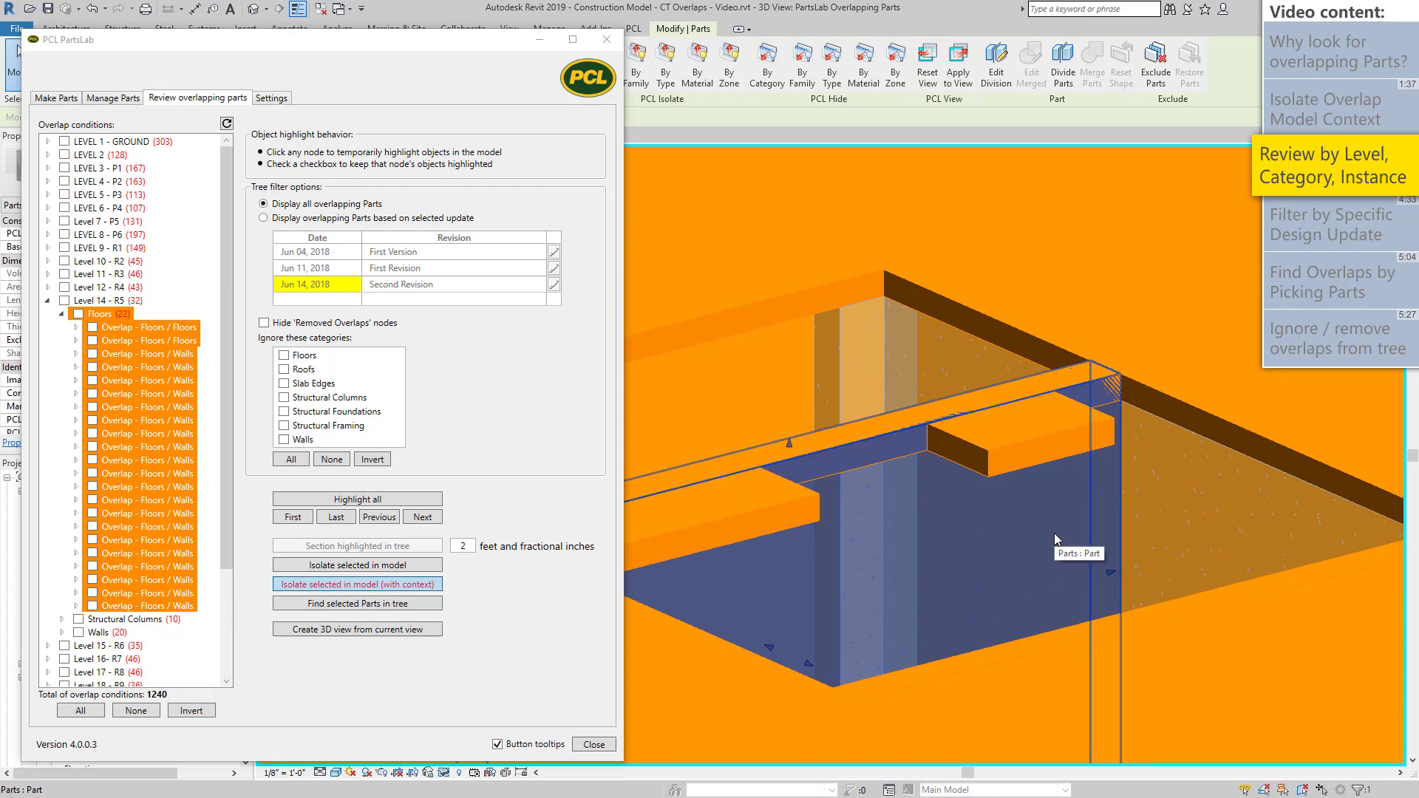
{"action": "left_click", "coordinate": [1163, 401]}
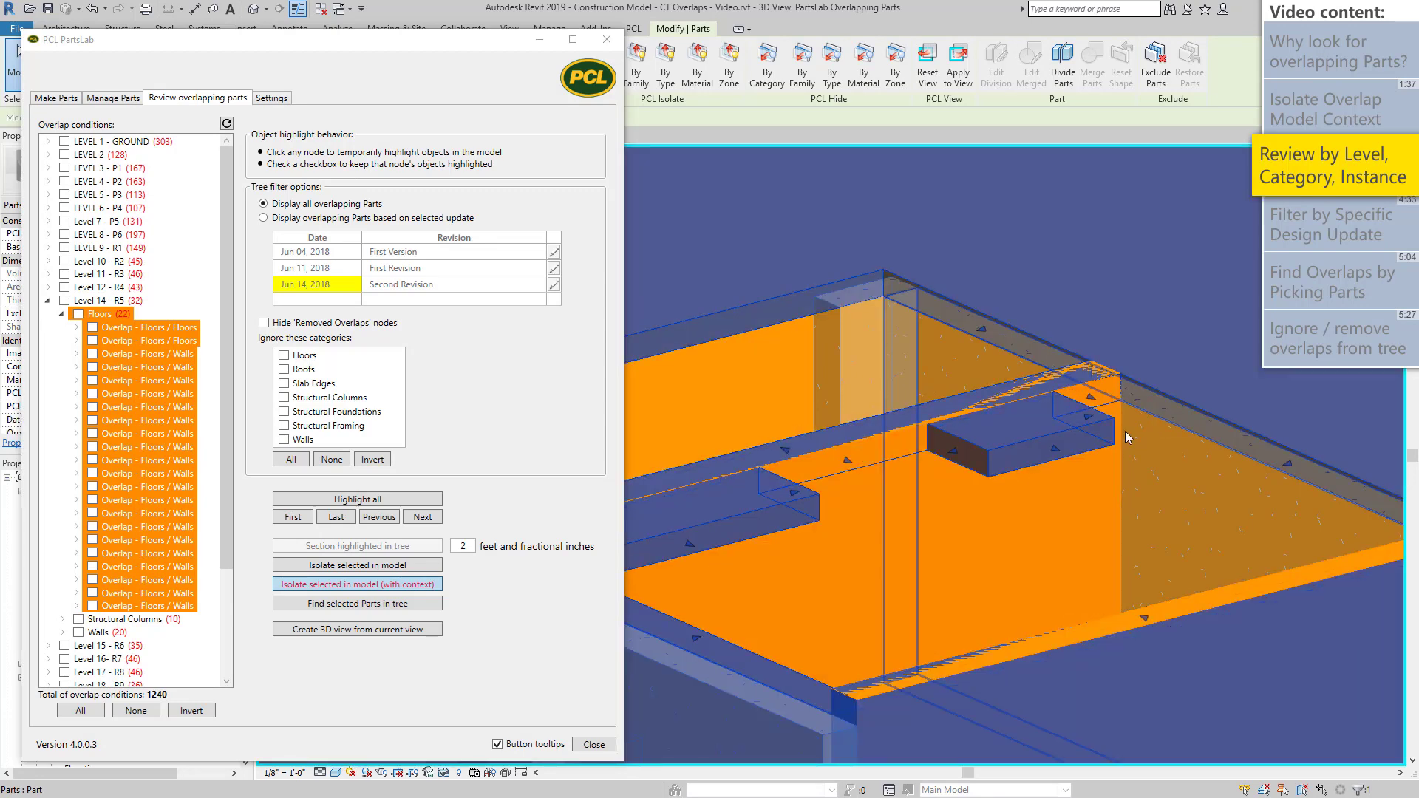
{"action": "left_click", "coordinate": [1062, 489]}
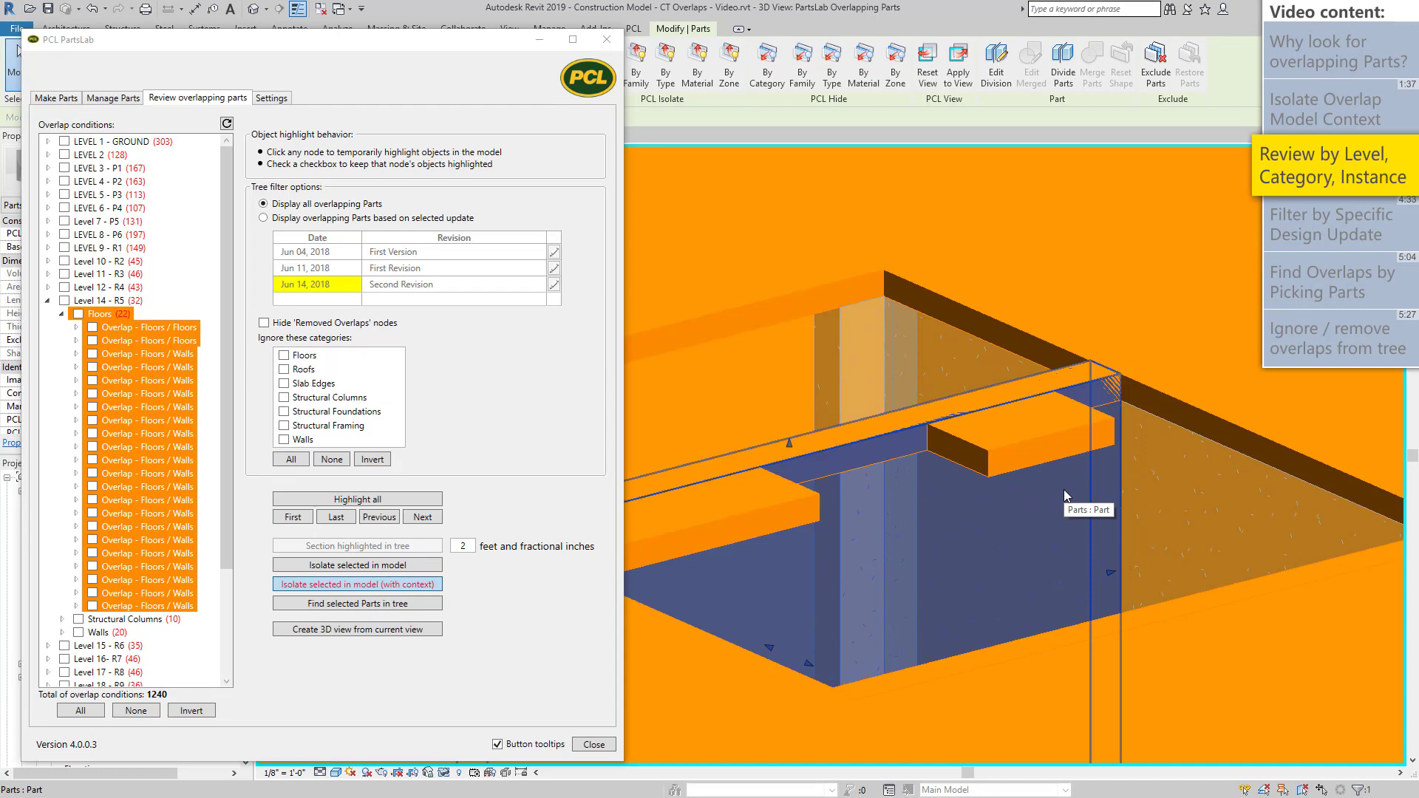
{"action": "scroll", "coordinate": [1063, 489], "scroll_direction": "down", "scroll_amount": 6}
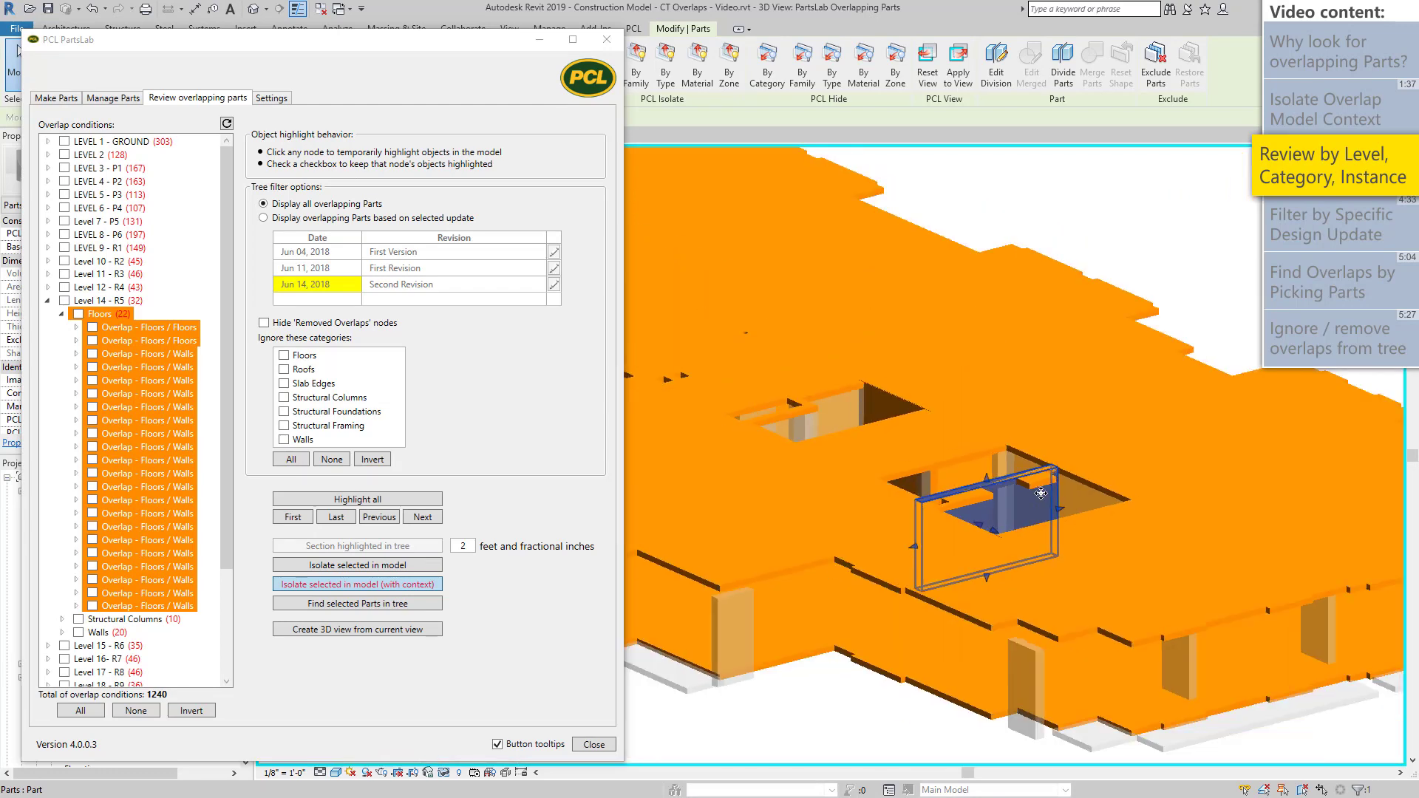
{"action": "middle_click_drag", "start_coordinate": [1064, 502], "coordinate": [1171, 487]}
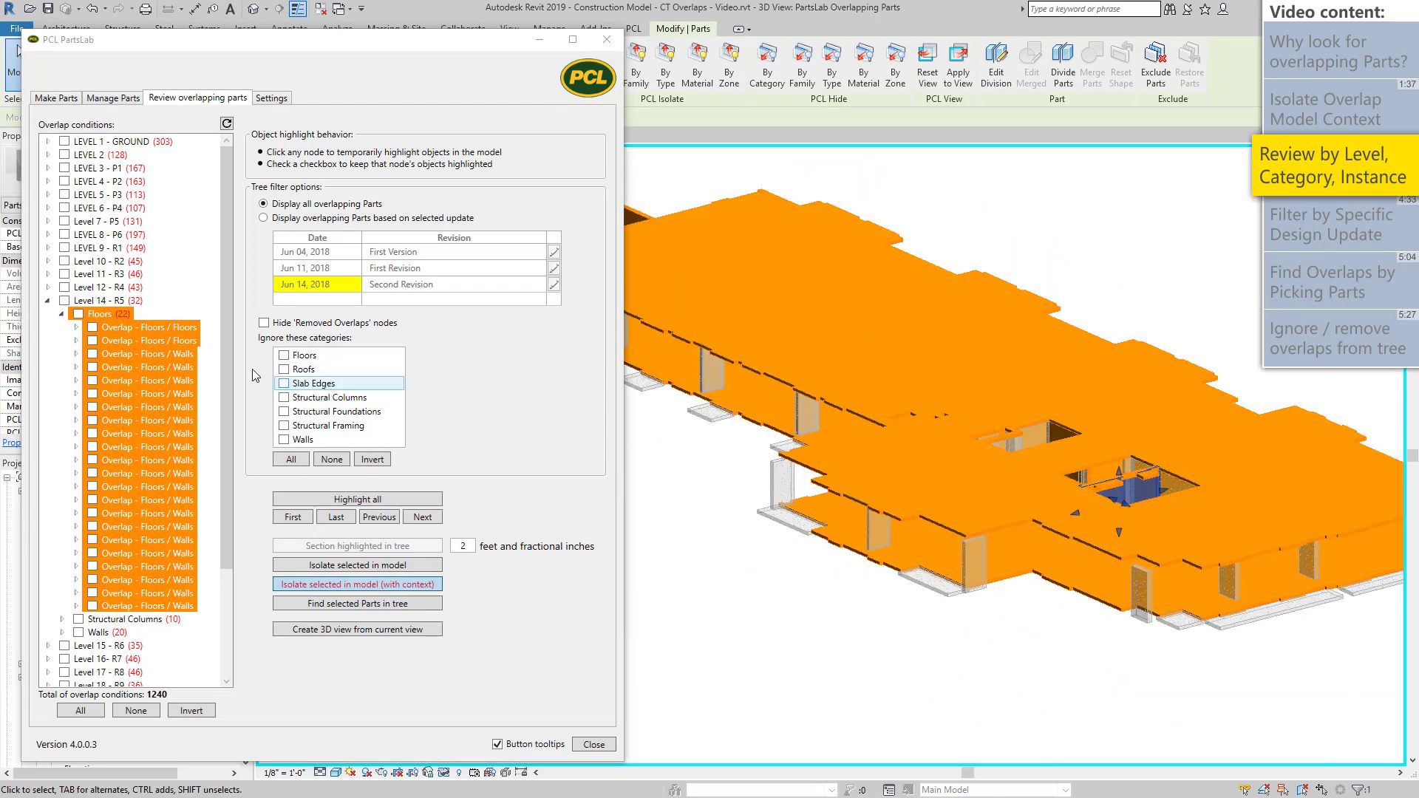
Highlight successive Level 14 Floors / Walls overlaps, through the seventh and eighth.
{"action": "left_click", "coordinate": [157, 355]}
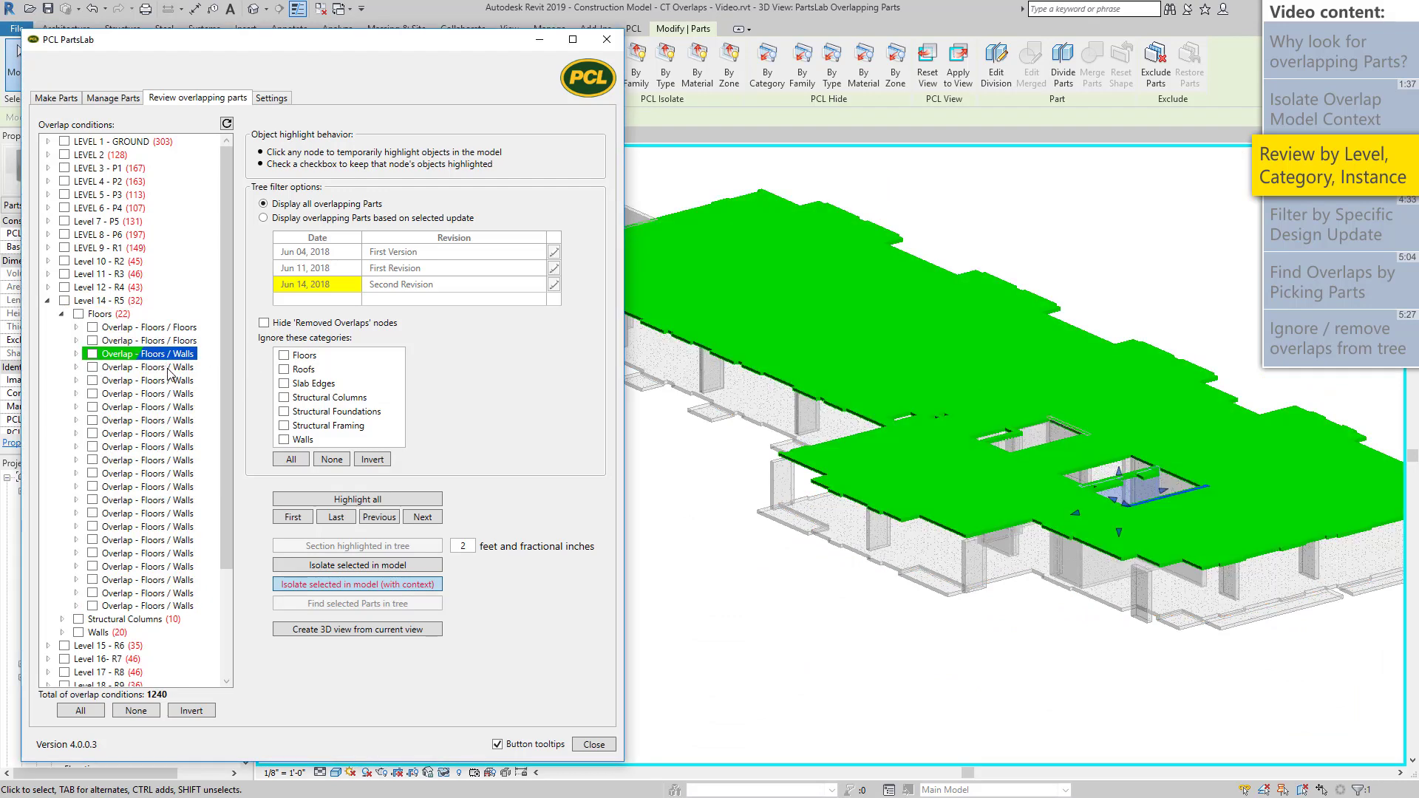
{"action": "left_click", "coordinate": [168, 368]}
{"action": "left_click", "coordinate": [173, 381]}
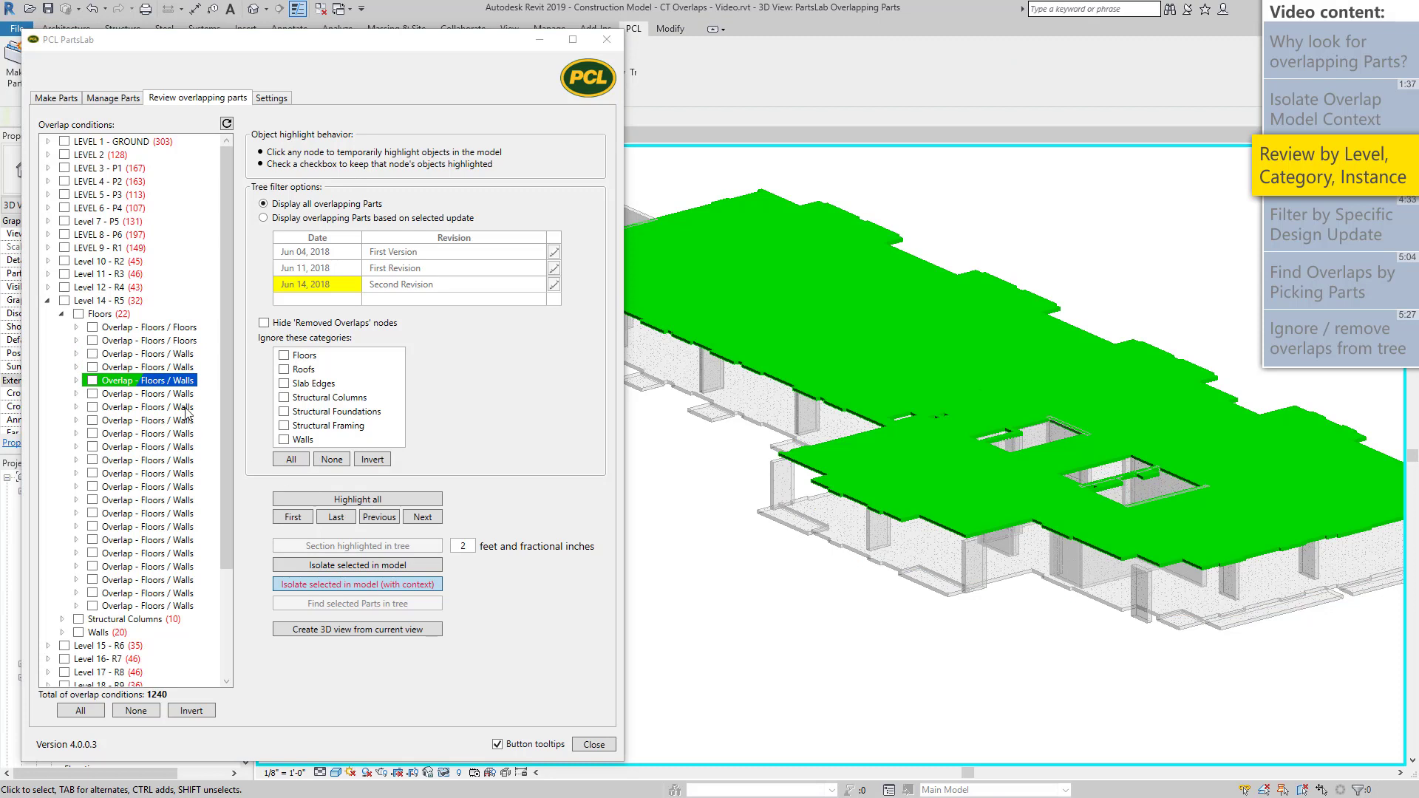
{"action": "left_click", "coordinate": [179, 408]}
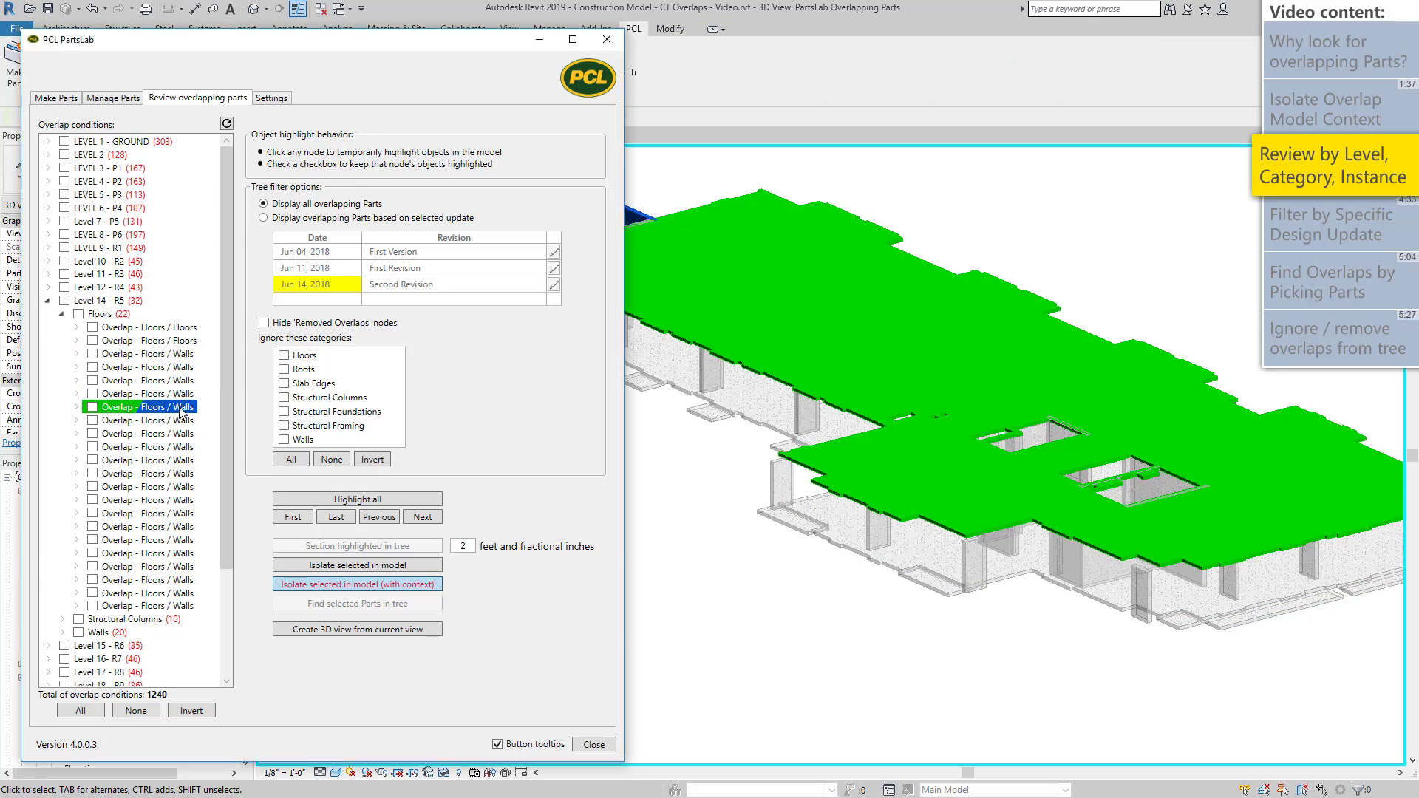
{"action": "left_click", "coordinate": [186, 422]}
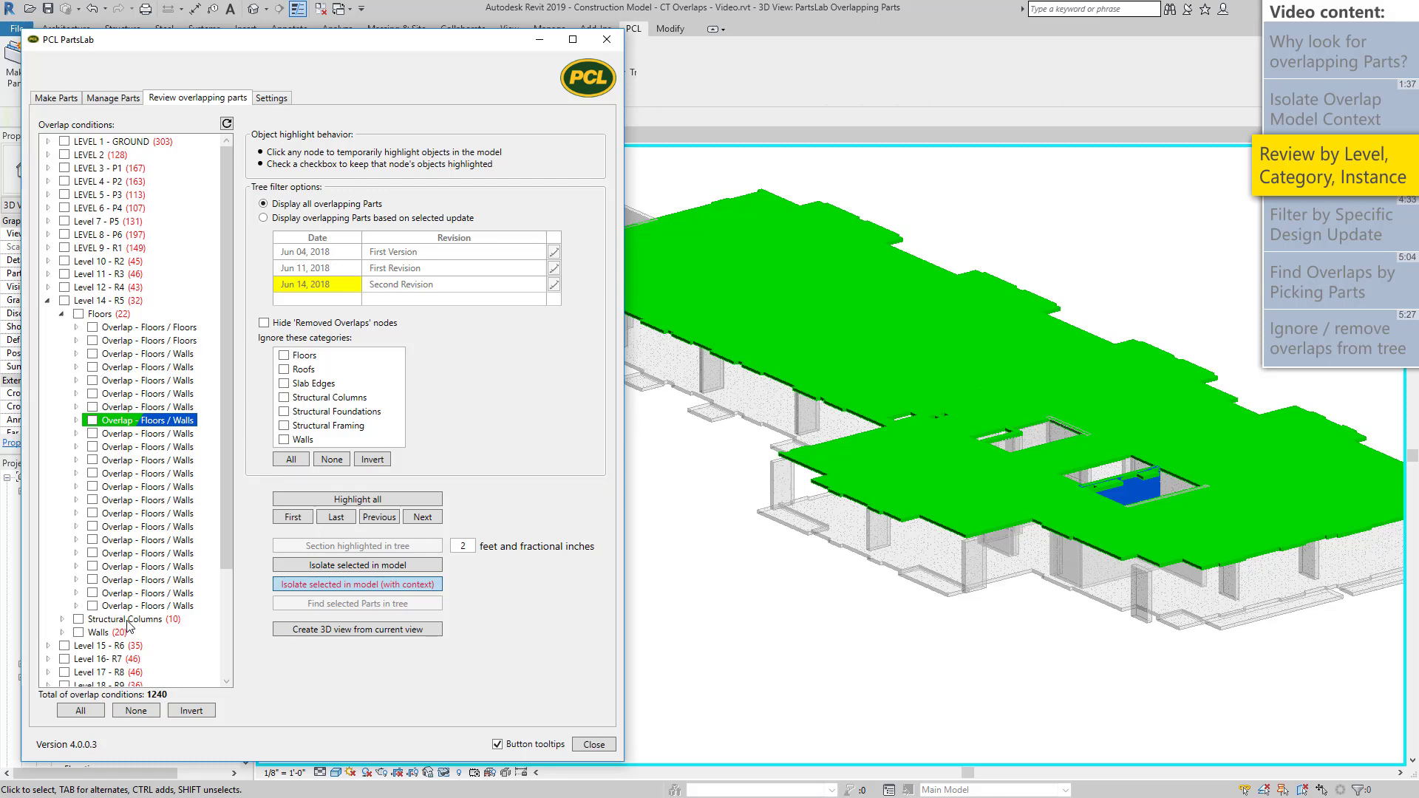
Highlight and list Level 14's structural column overlaps, then collapse the Structural Columns group.
{"action": "left_click", "coordinate": [128, 621]}
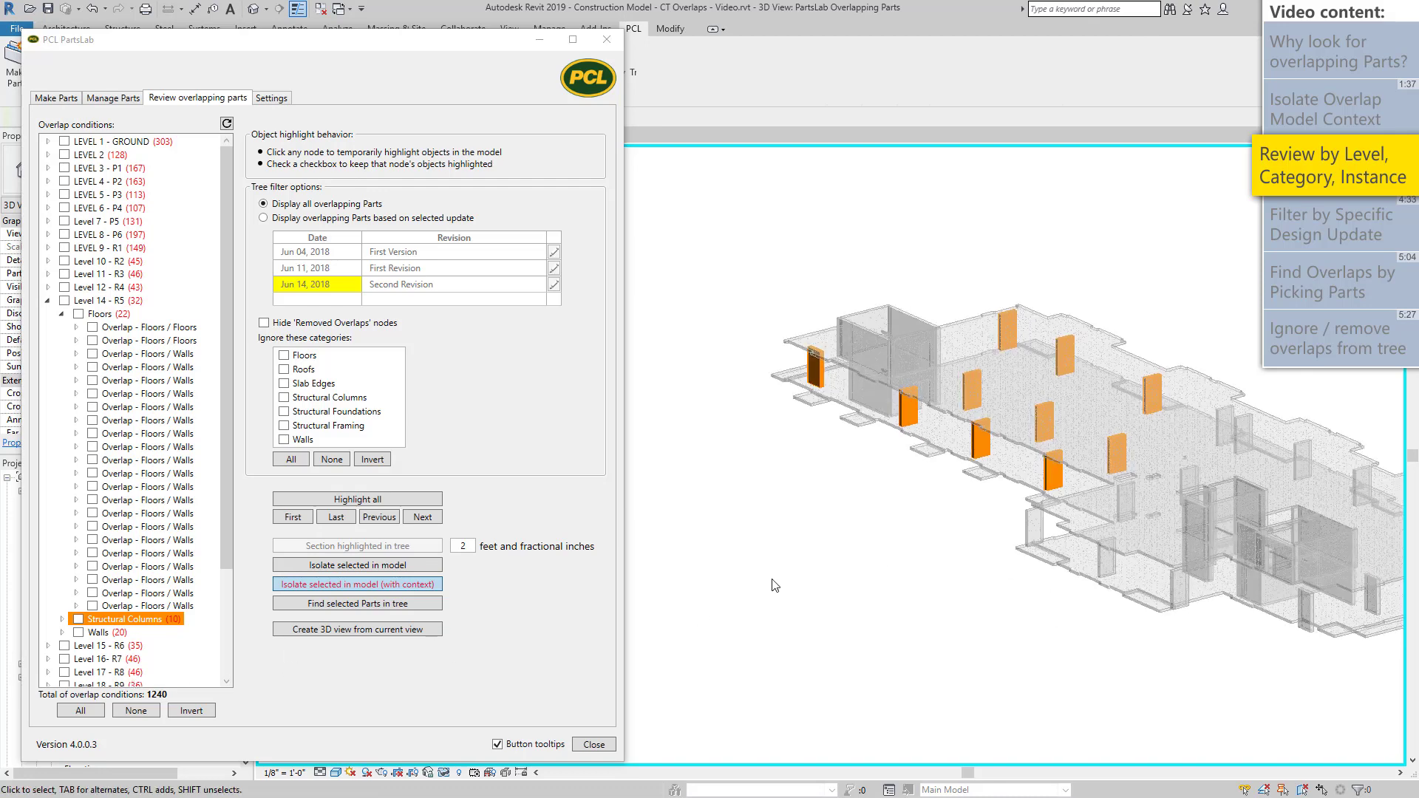
{"action": "left_click", "coordinate": [62, 619]}
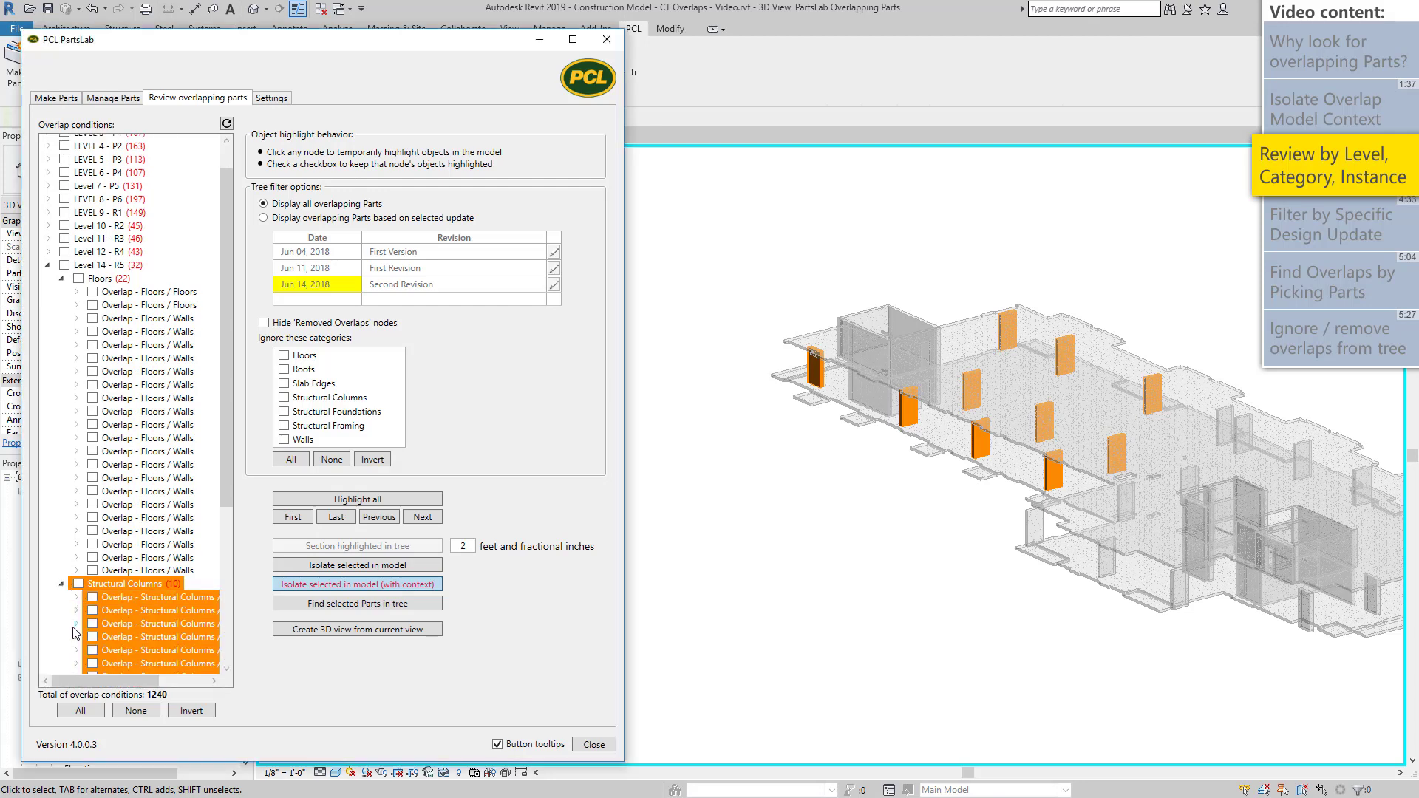
{"action": "scroll", "coordinate": [72, 621], "scroll_direction": "down", "scroll_amount": 1}
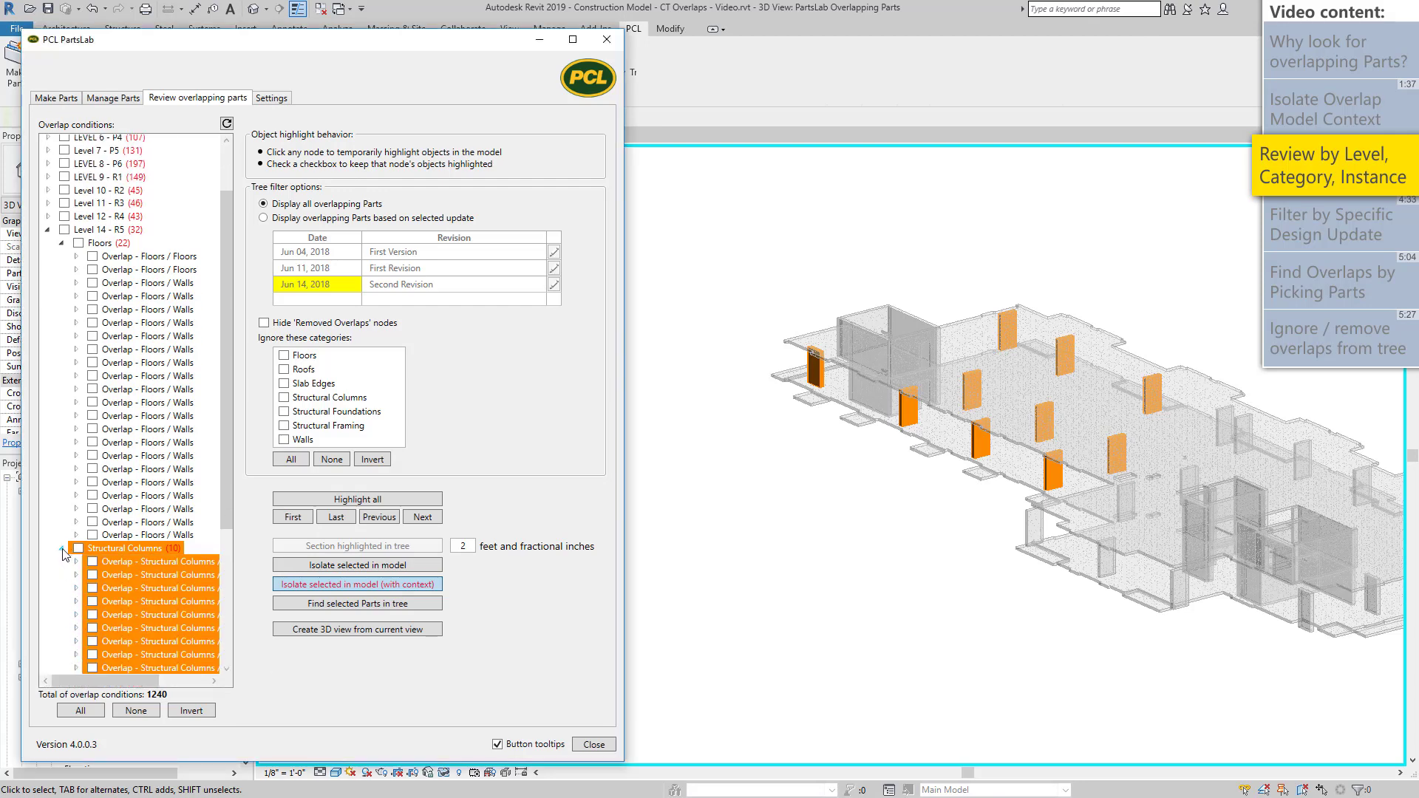
{"action": "left_click", "coordinate": [63, 548]}
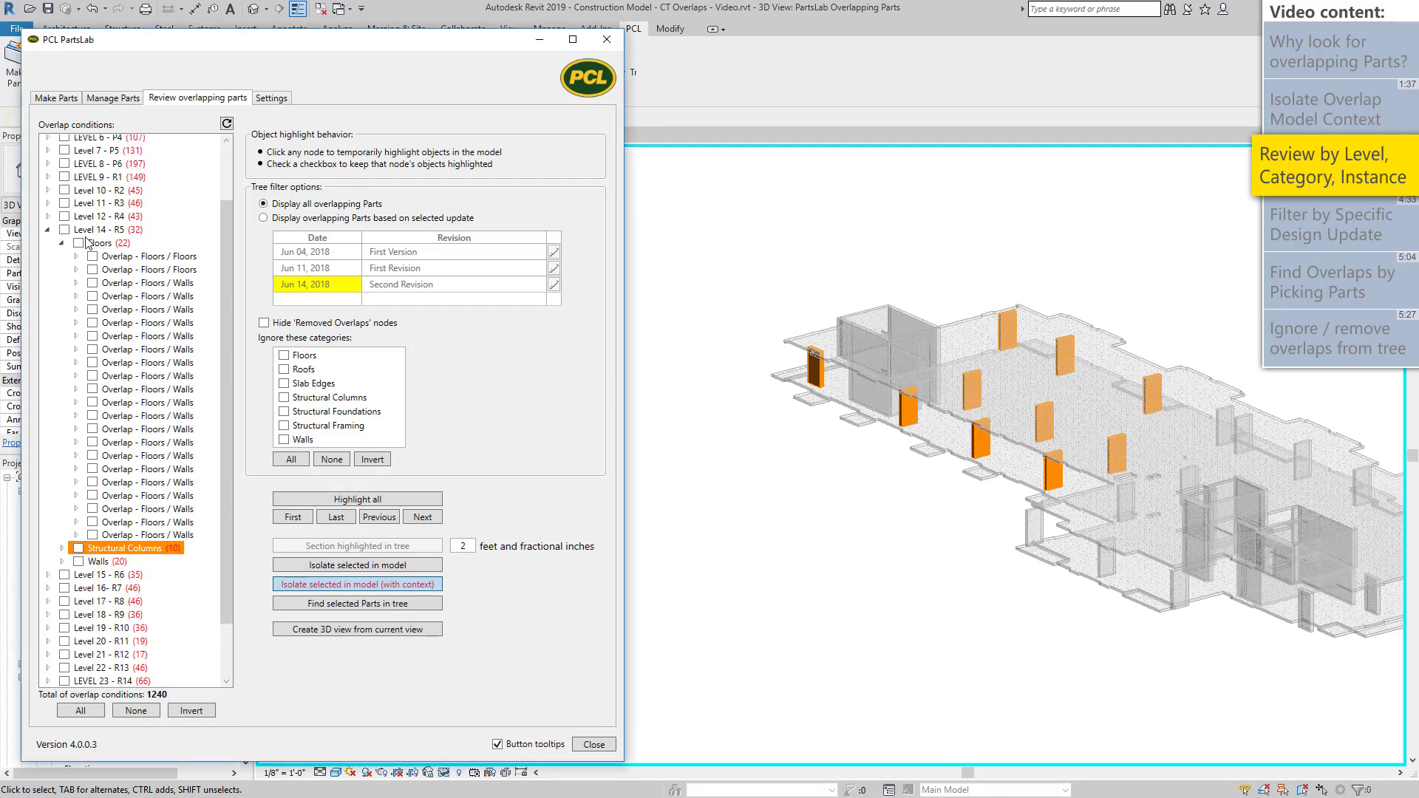
Highlight all Level 14 - R5 overlaps, step through three Floors / Walls overlaps, and highlight one's wall part.
{"action": "left_click", "coordinate": [65, 229]}
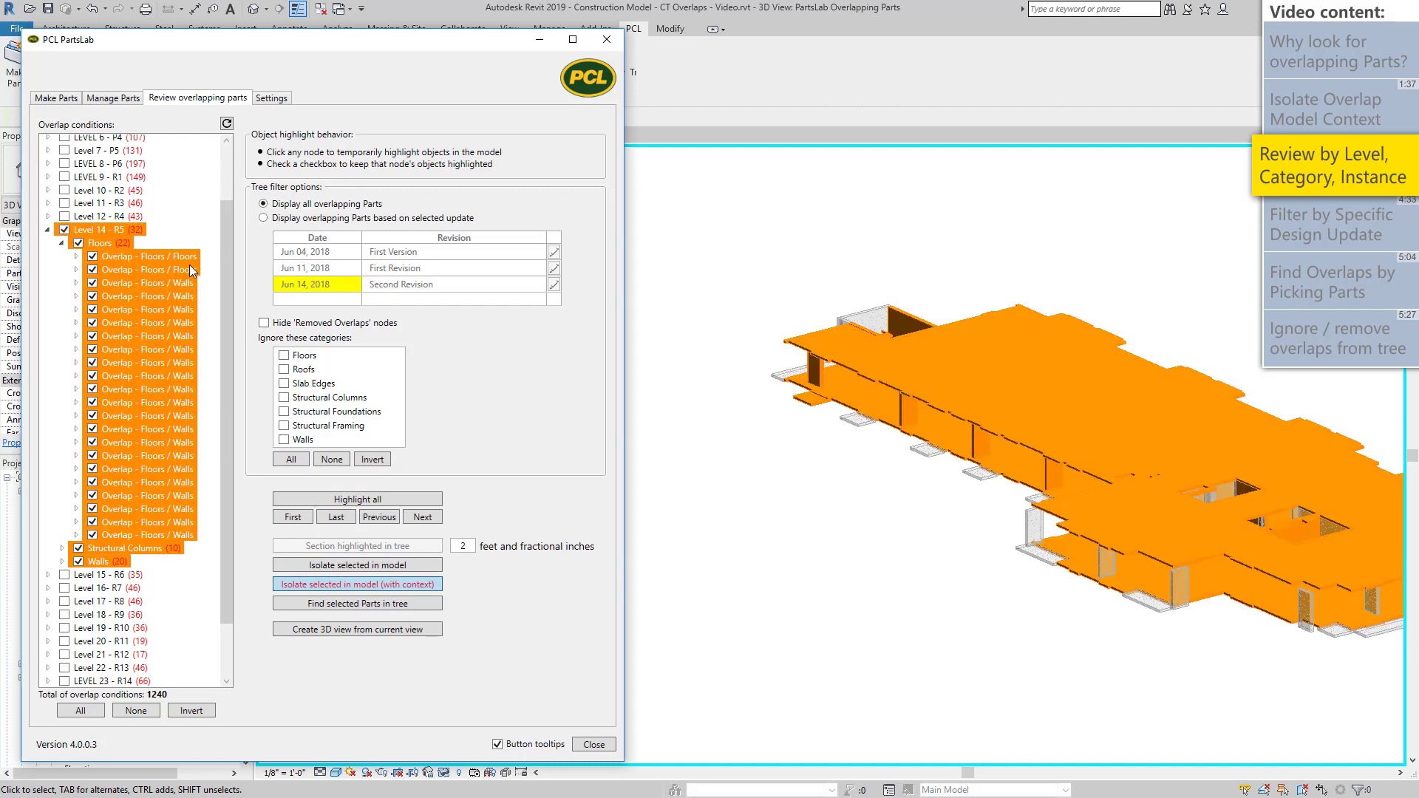
{"action": "left_click", "coordinate": [188, 350]}
{"action": "left_click", "coordinate": [183, 362]}
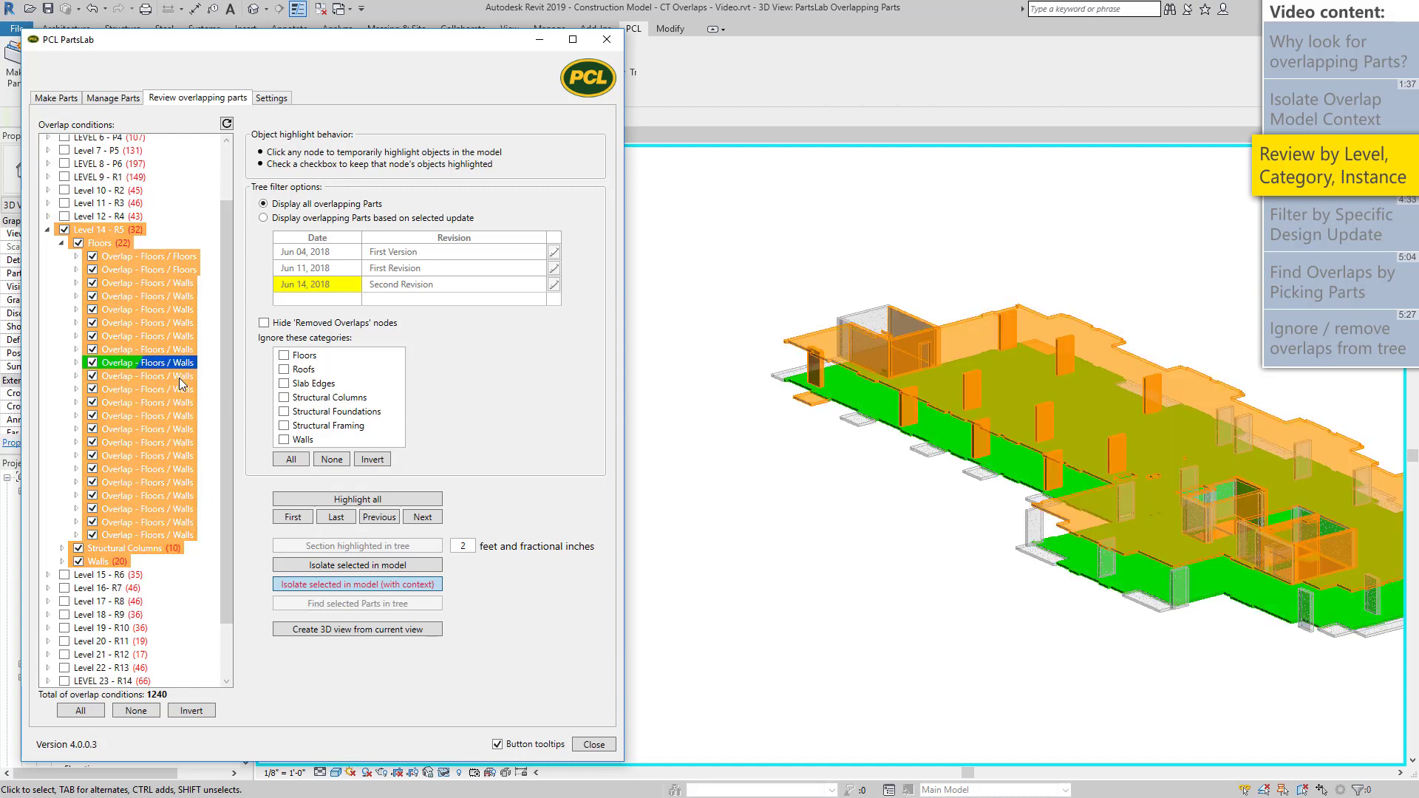
{"action": "left_click", "coordinate": [178, 376]}
{"action": "left_click", "coordinate": [75, 375]}
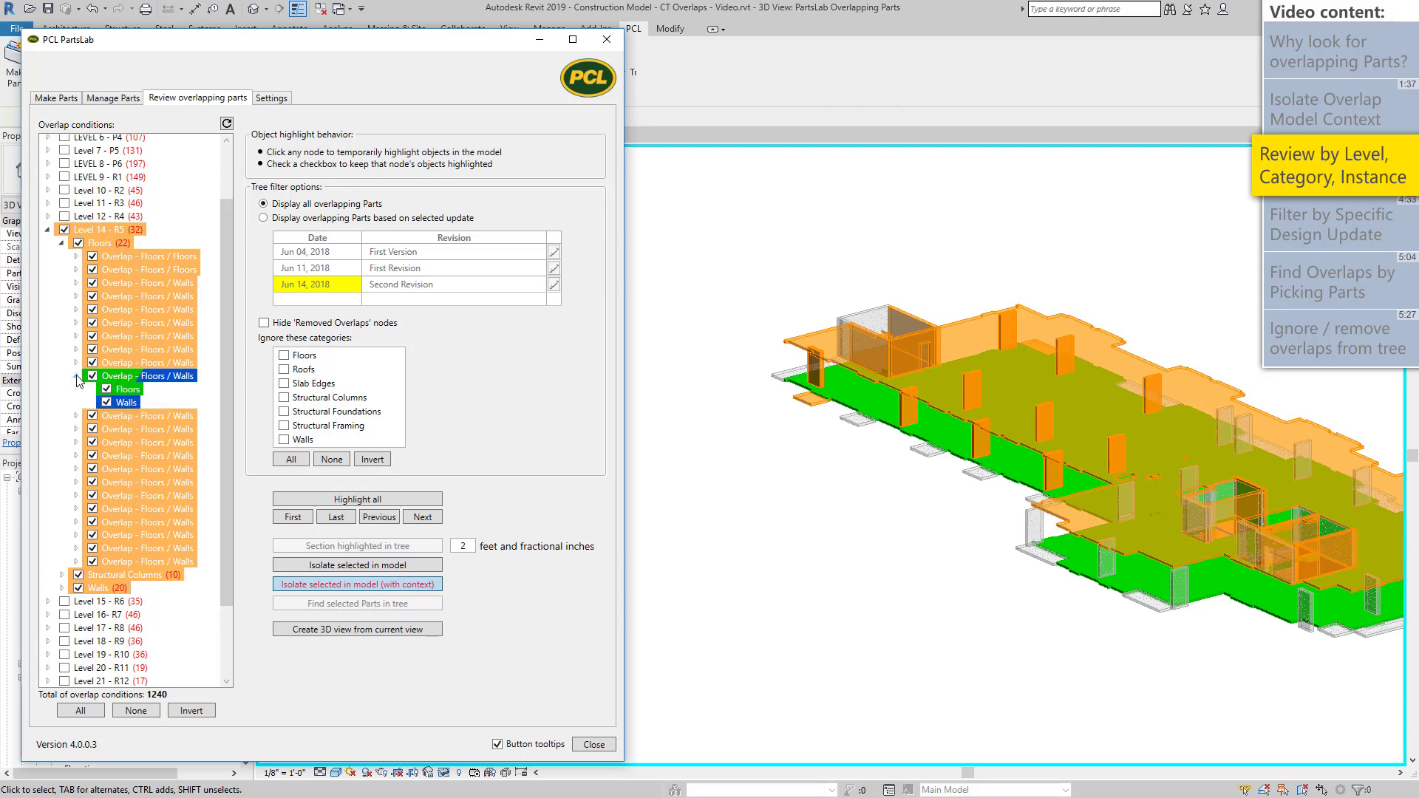
{"action": "left_click", "coordinate": [125, 402]}
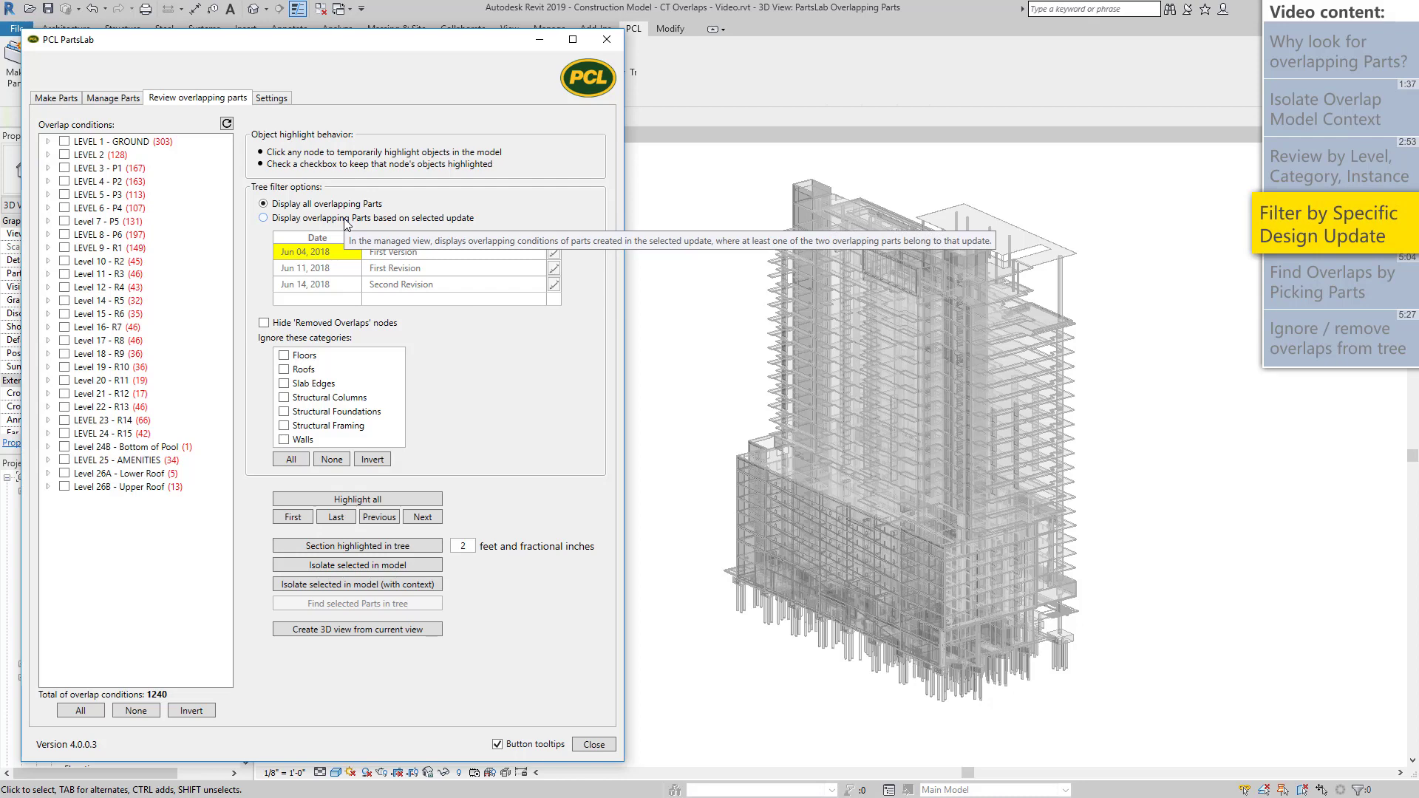
Filter overlaps to the Jun 11 First Revision update, highlight all, then pick Jun 14 Second Revision.
{"action": "left_click", "coordinate": [347, 219]}
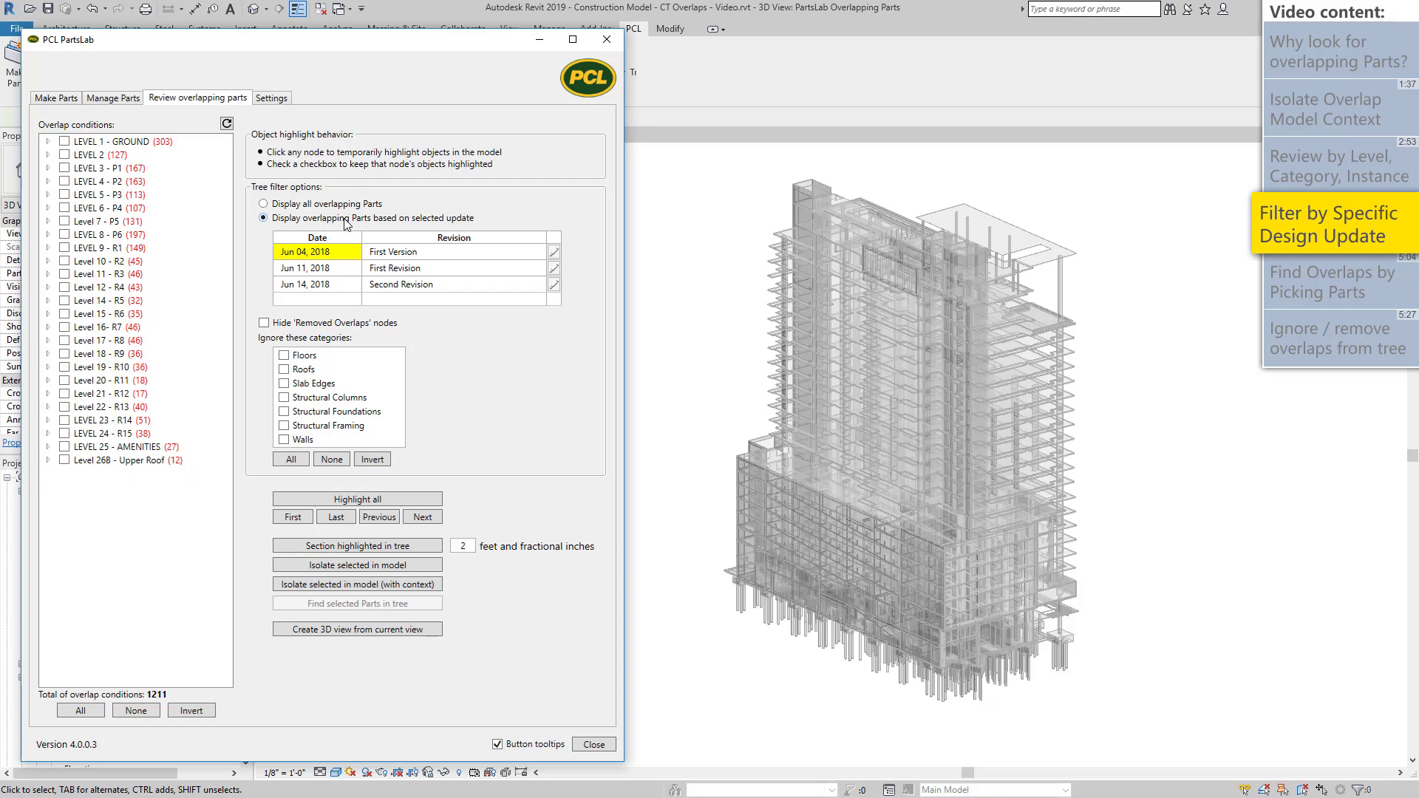
{"action": "left_click", "coordinate": [347, 270]}
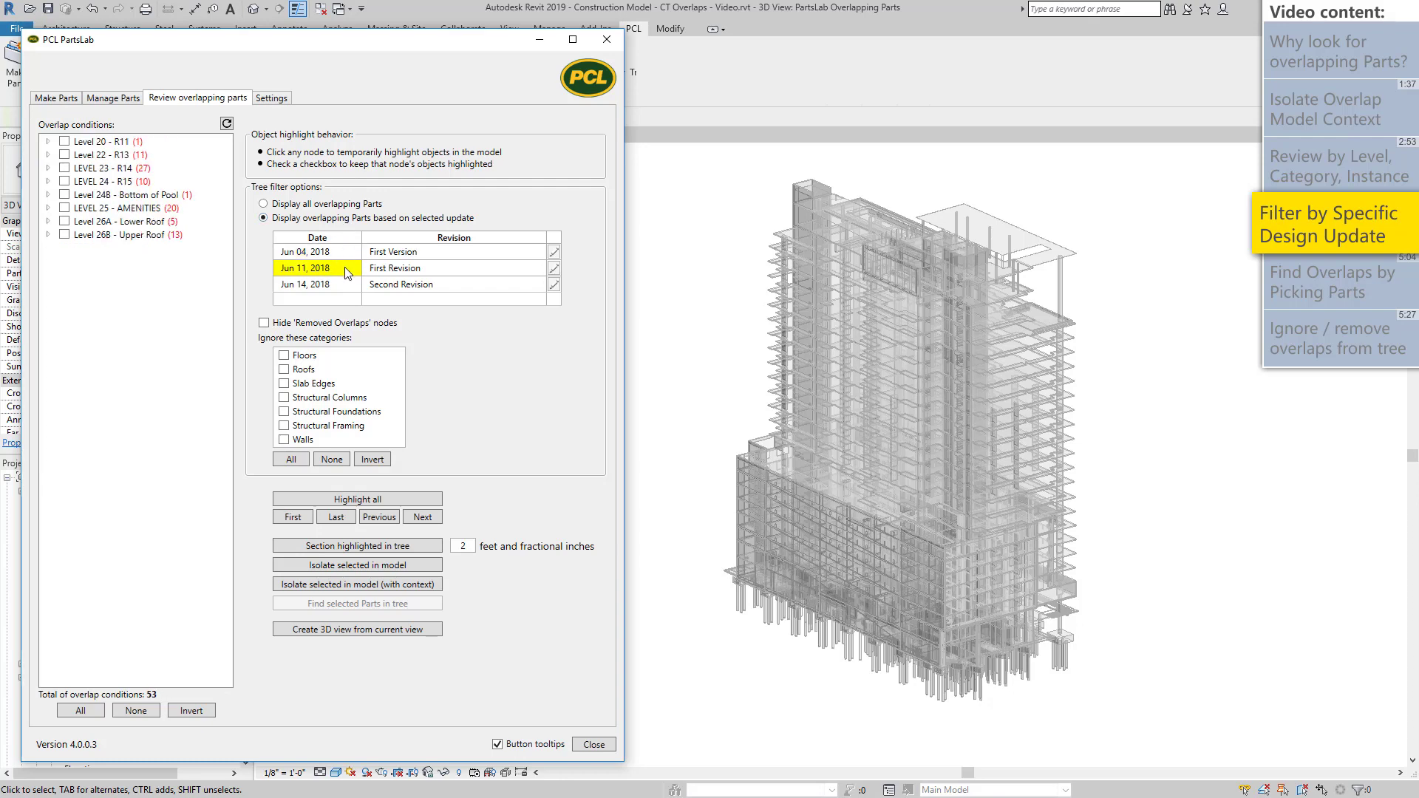
{"action": "left_click", "coordinate": [346, 288]}
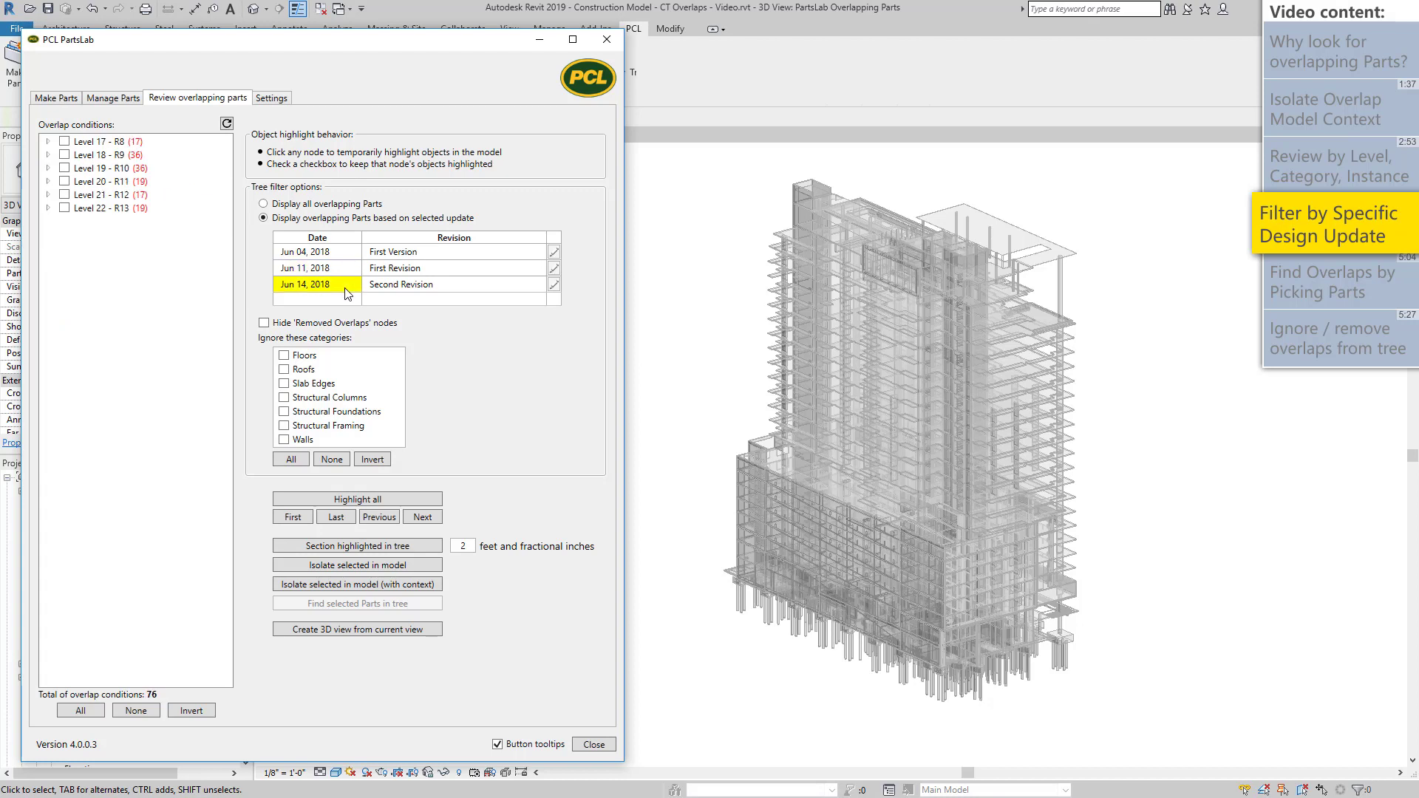
{"action": "left_click", "coordinate": [342, 271]}
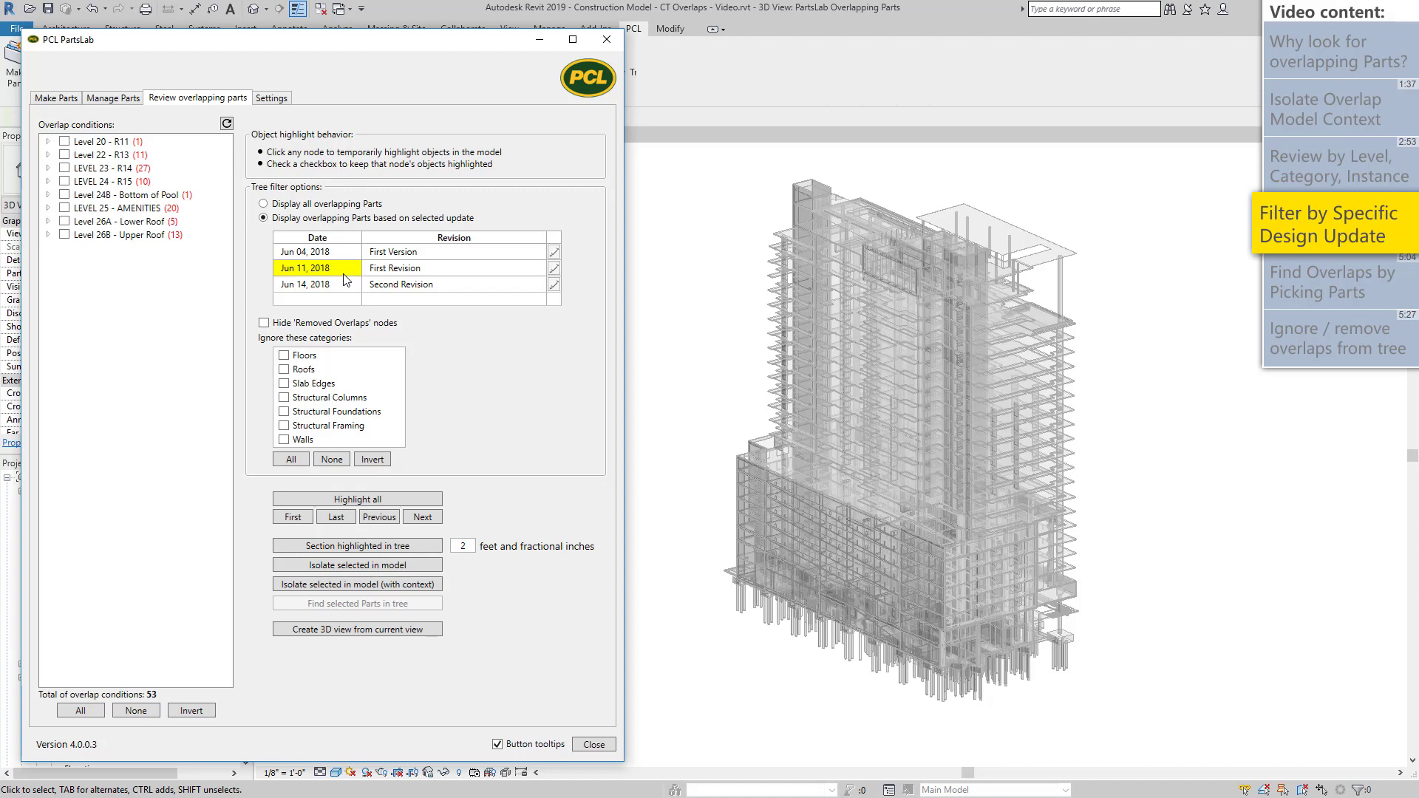
{"action": "left_click", "coordinate": [388, 498]}
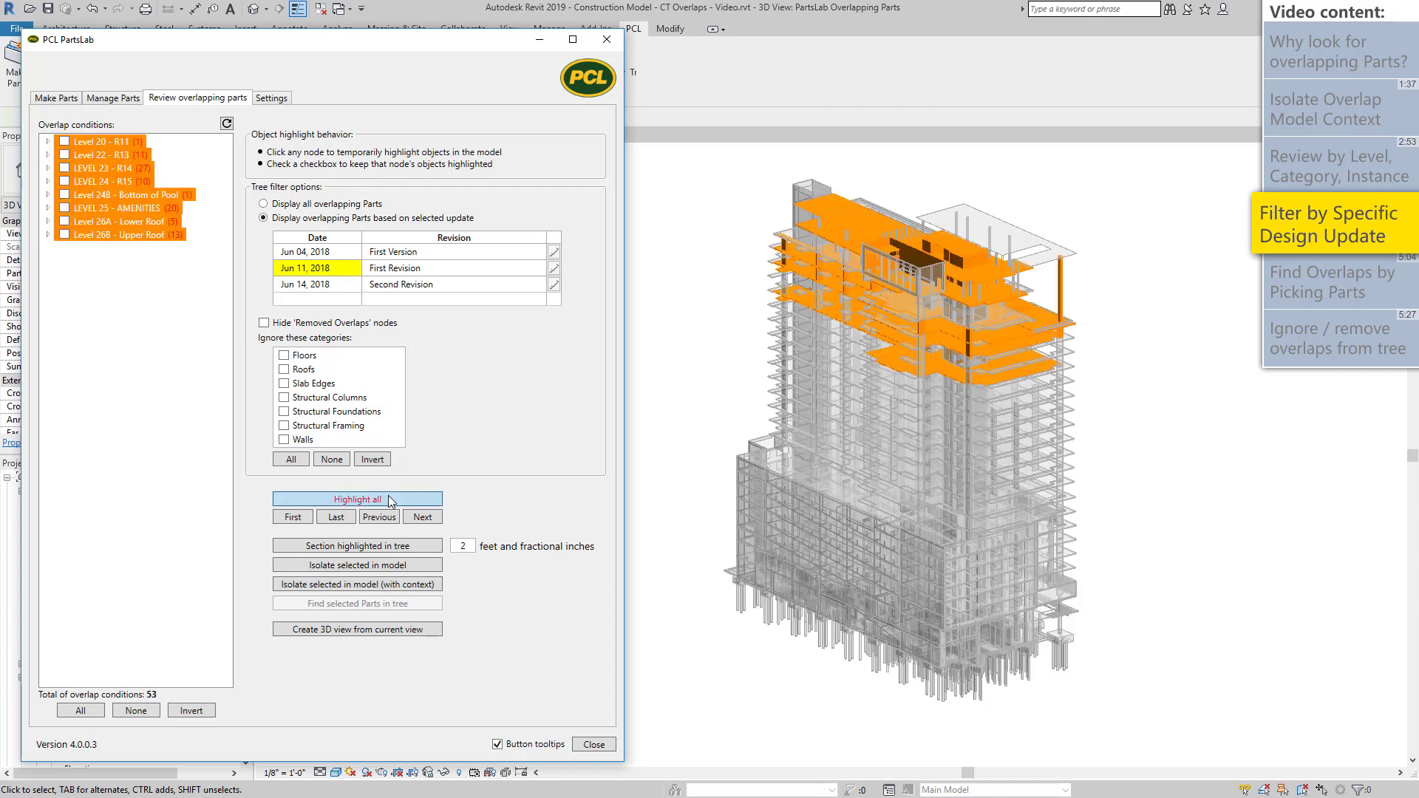
{"action": "left_click", "coordinate": [329, 287]}
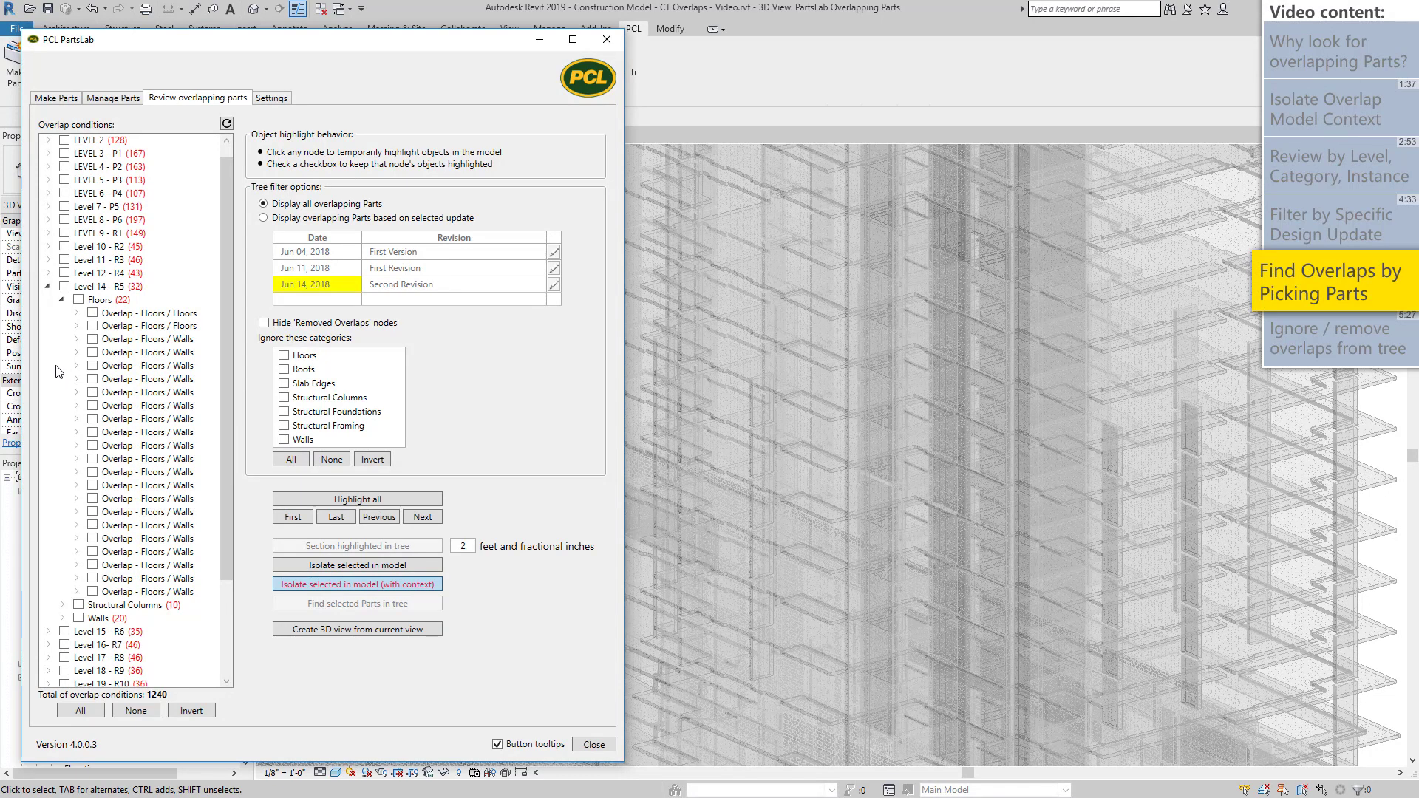
Select Level 14's top floor part, find its overlaps in the tree, and highlight the first.
{"action": "left_click", "coordinate": [104, 300]}
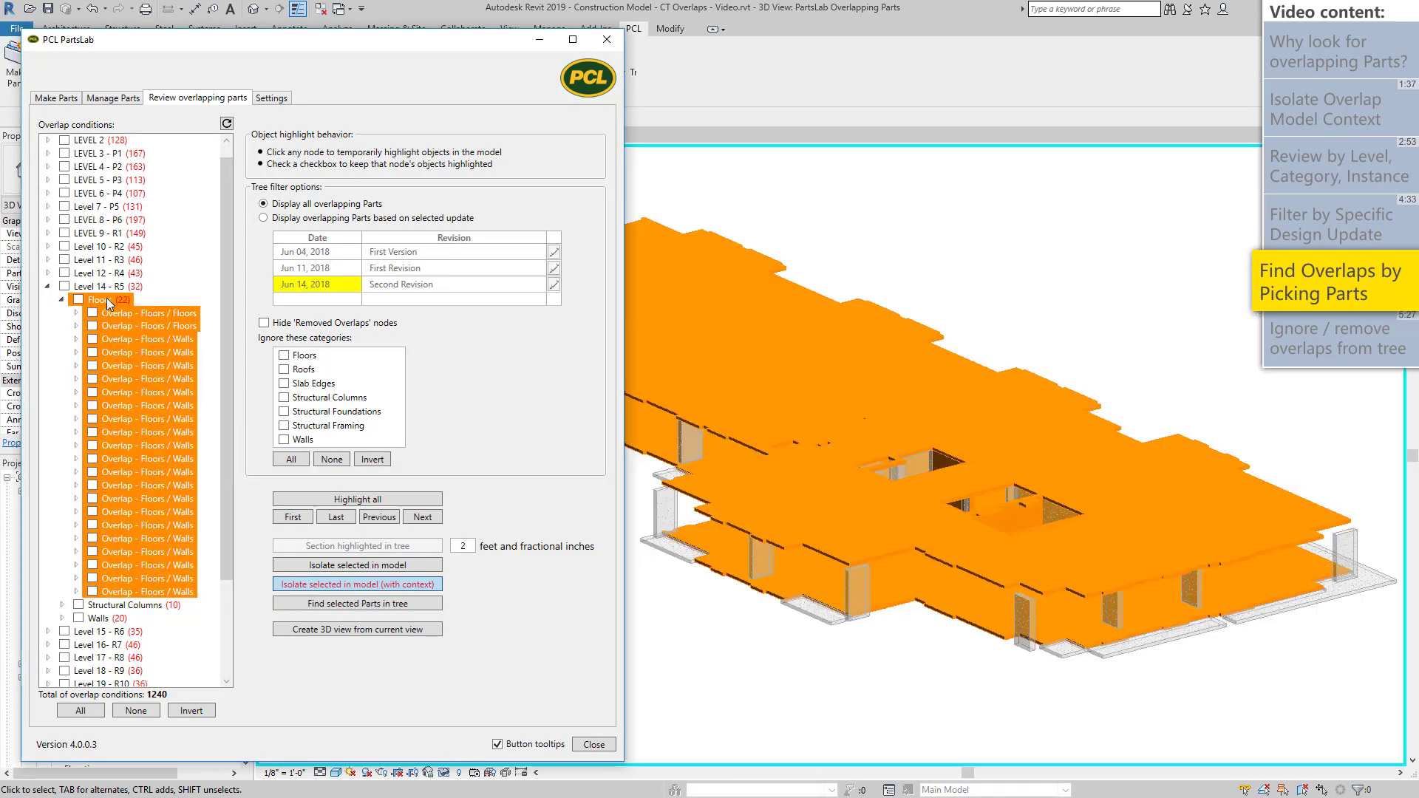
{"action": "left_click", "coordinate": [809, 401]}
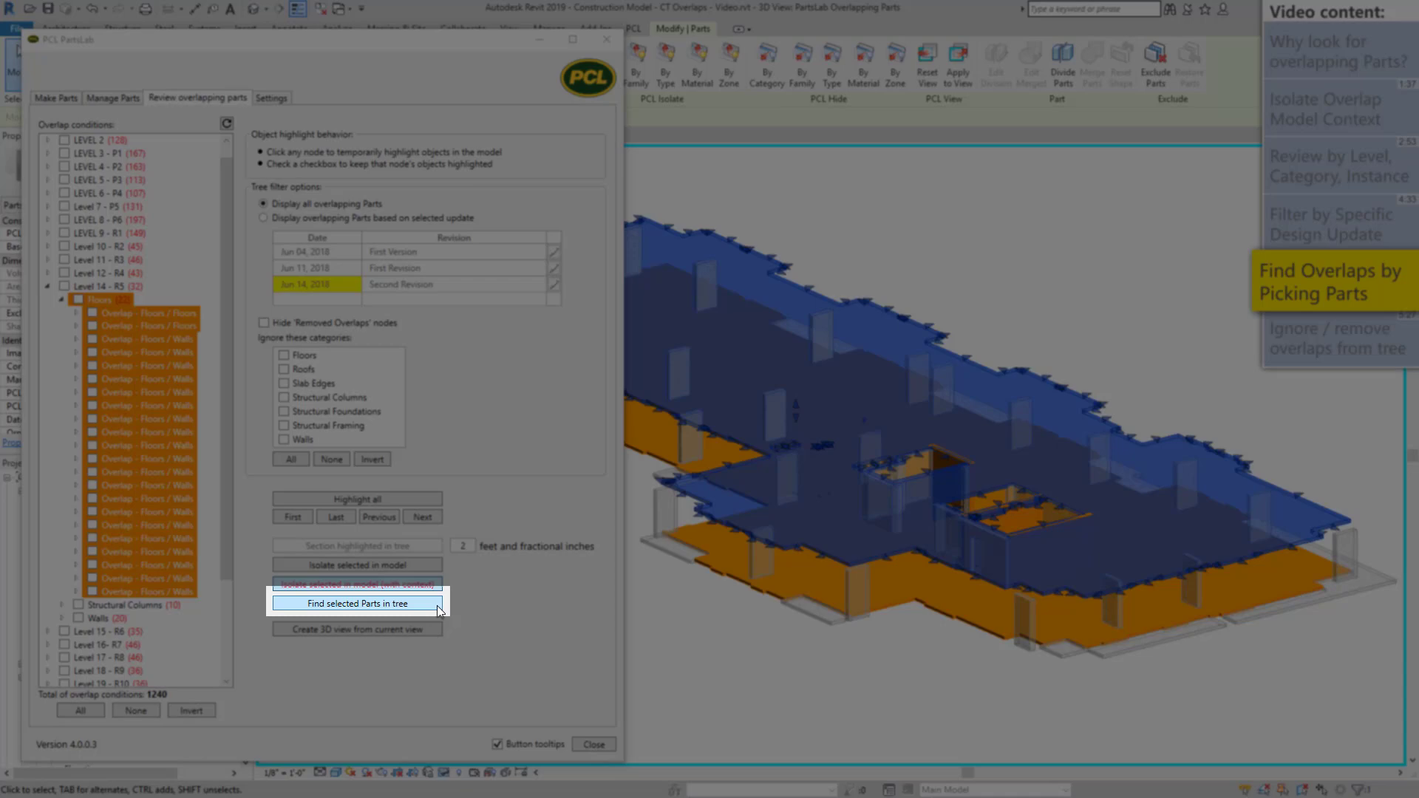
{"action": "left_click", "coordinate": [437, 605]}
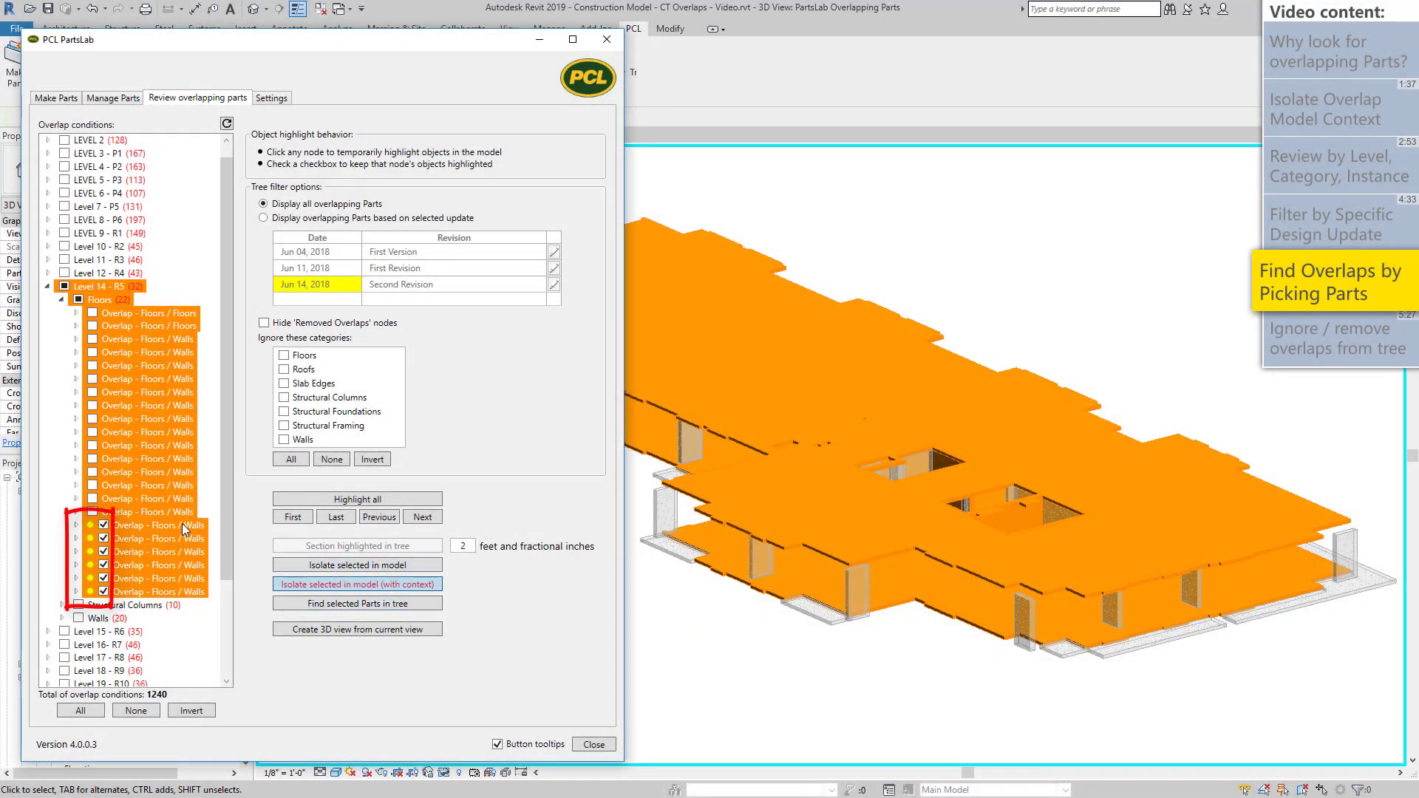
{"action": "left_click", "coordinate": [182, 524]}
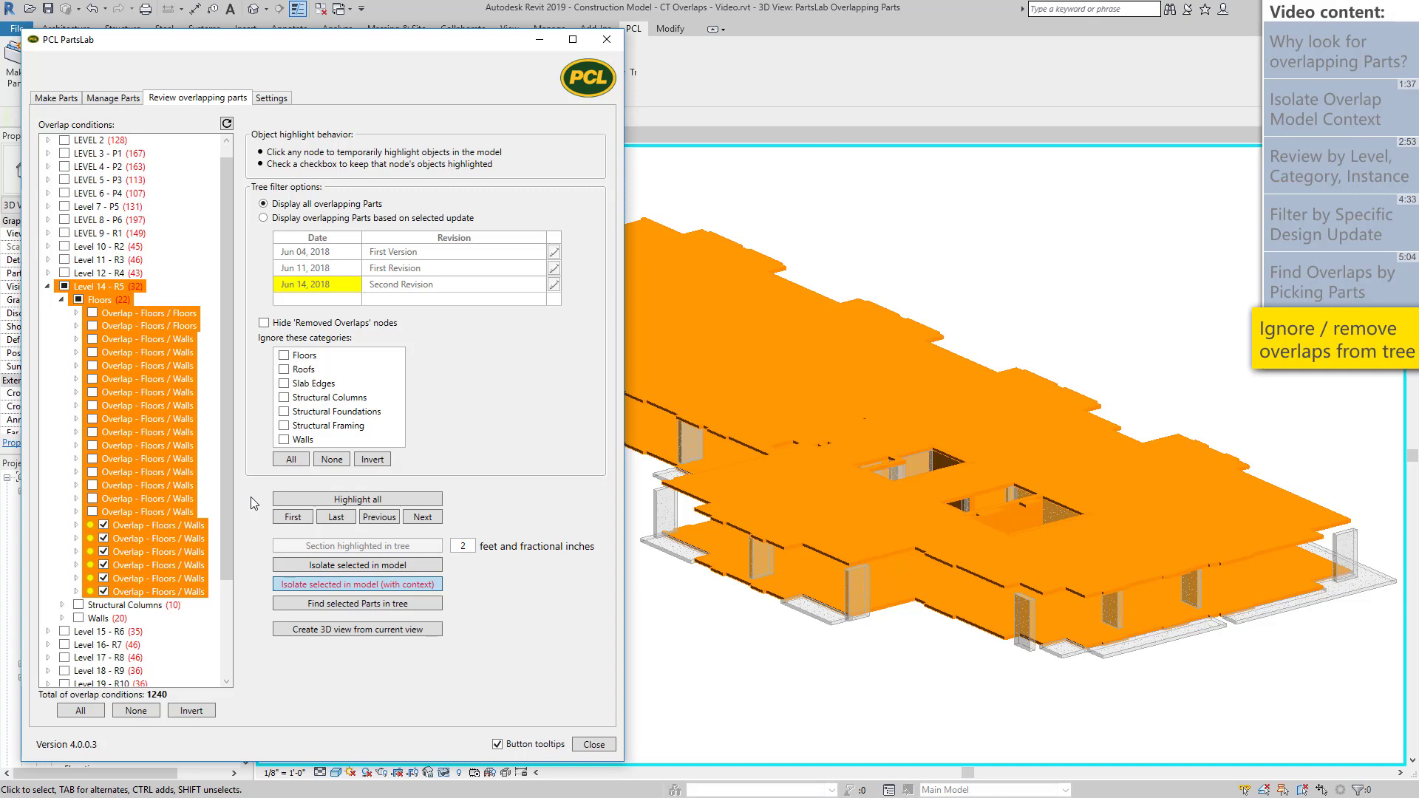
Remove the checked Level 14 - R5 overlaps and highlight the resulting Removed Overlaps group.
{"action": "right_click", "coordinate": [139, 526]}
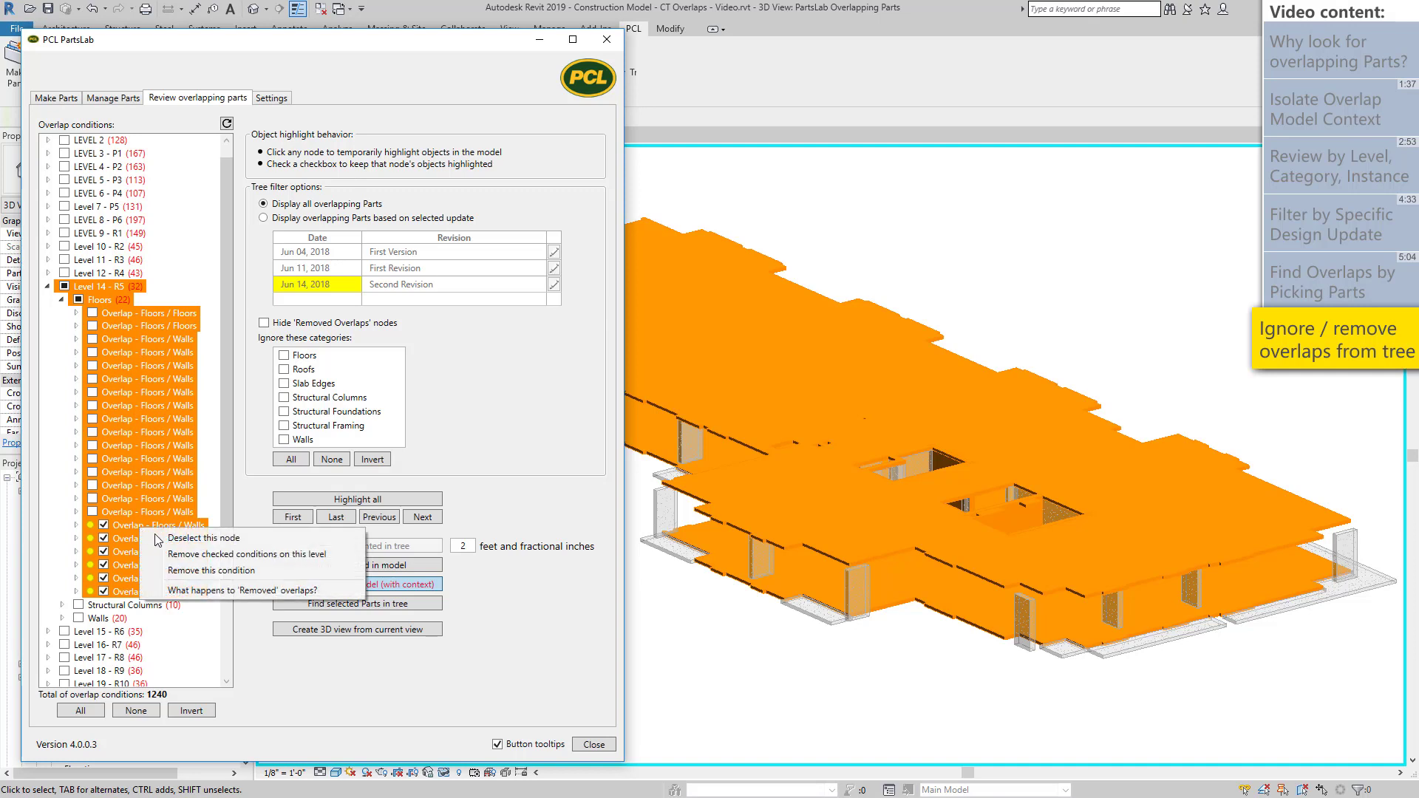
{"action": "left_click", "coordinate": [213, 556]}
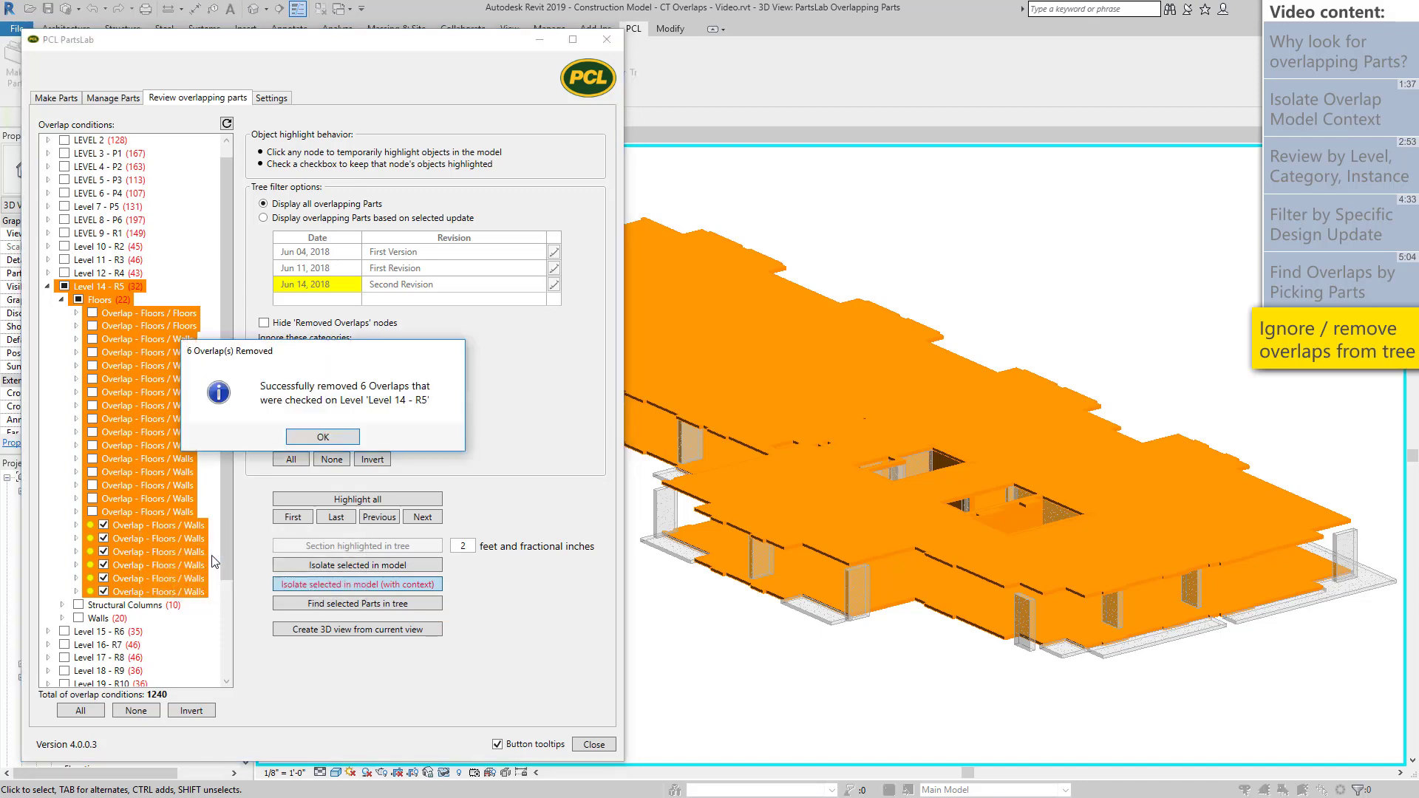
{"action": "left_click", "coordinate": [310, 439]}
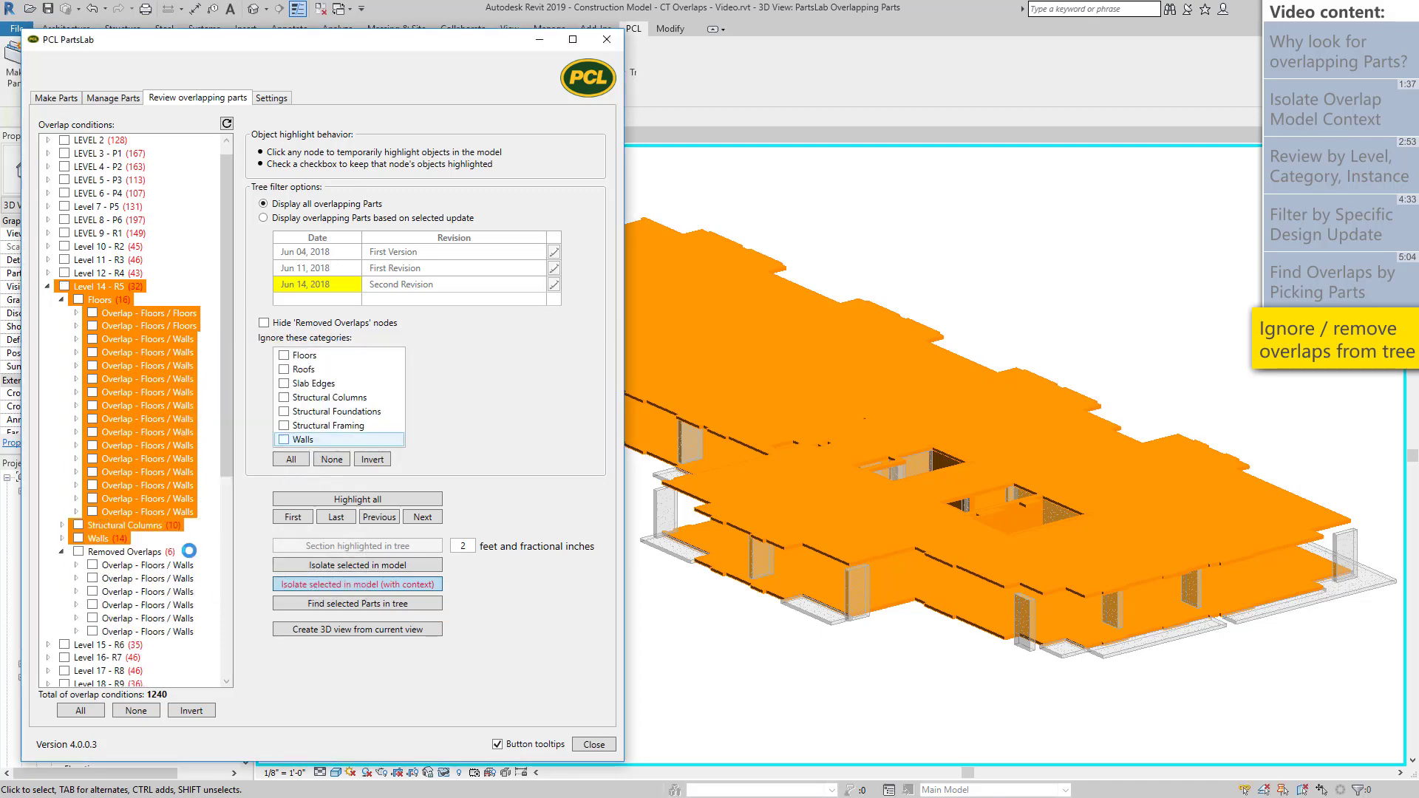
{"action": "left_click", "coordinate": [177, 553]}
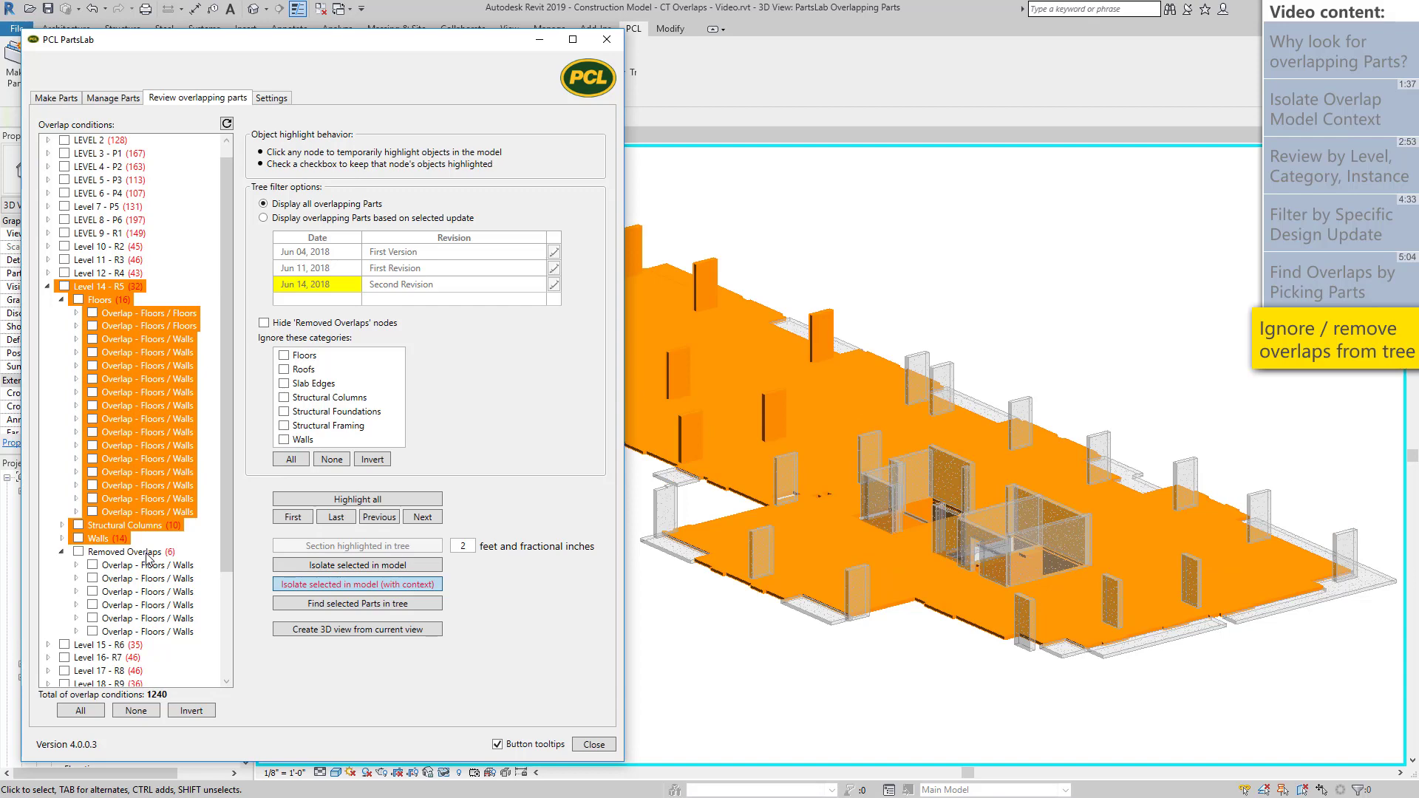
{"action": "left_click", "coordinate": [148, 552]}
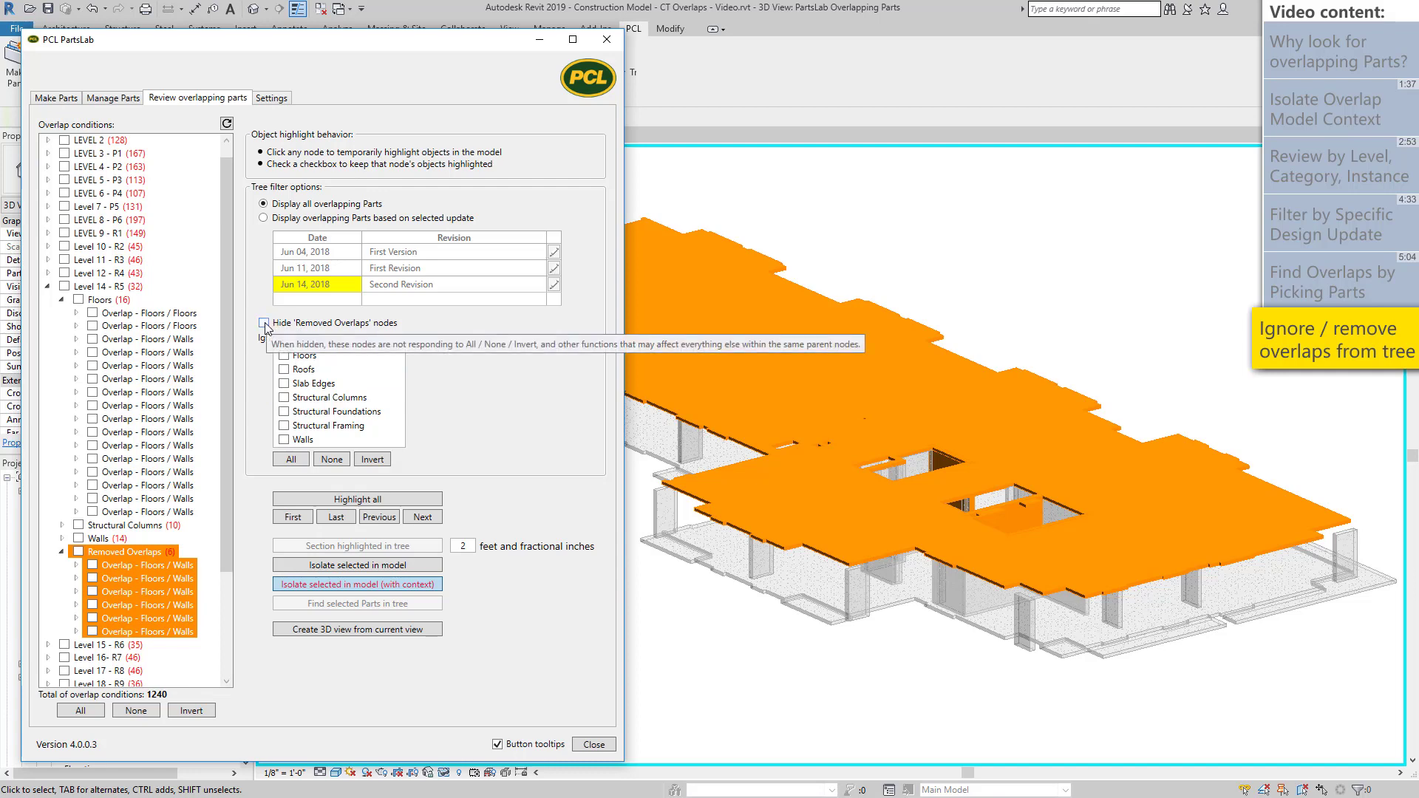
Select Level 14's floor overlaps and enable 'Hide Removed Overlaps nodes' to drop removed groups from the tree.
{"action": "left_click", "coordinate": [107, 300]}
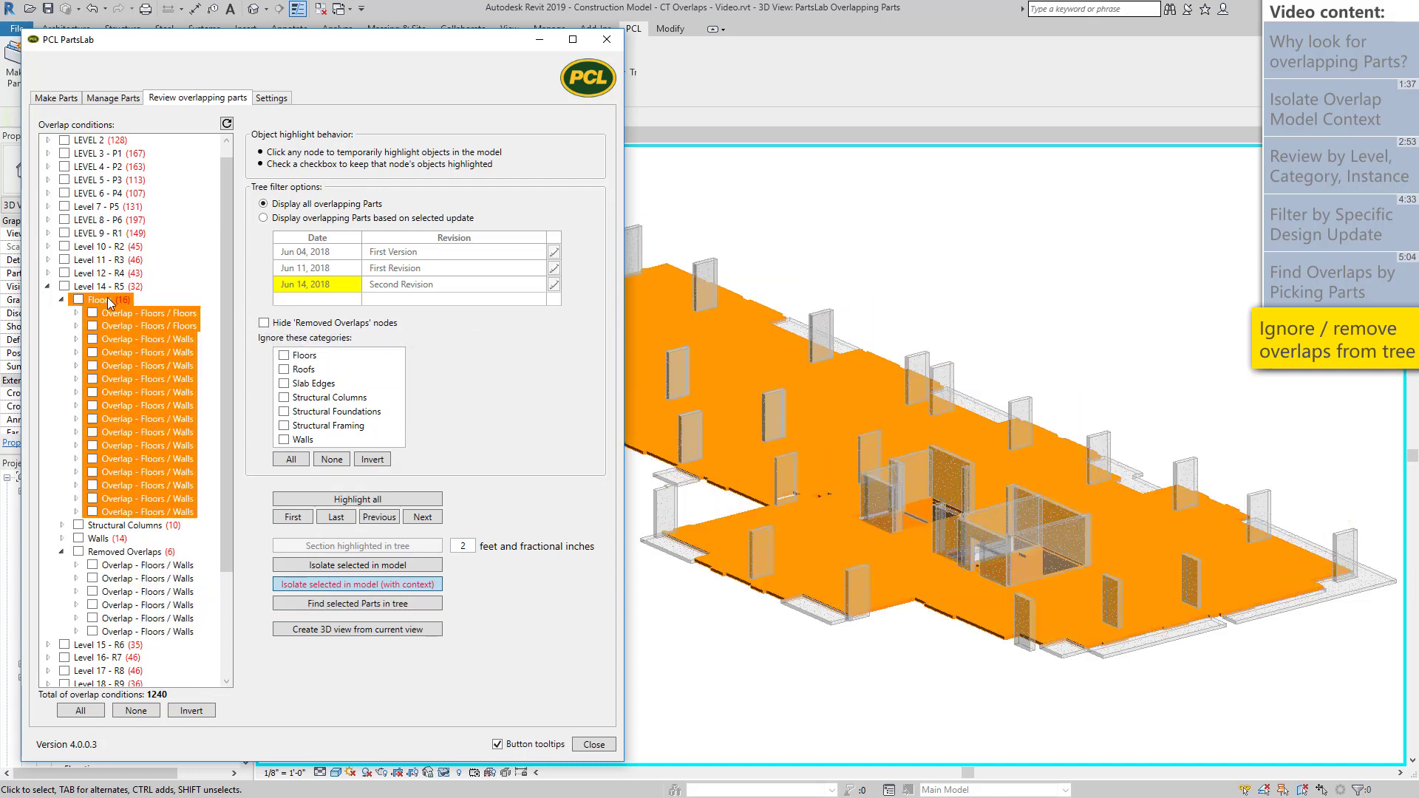
{"action": "left_click", "coordinate": [304, 325]}
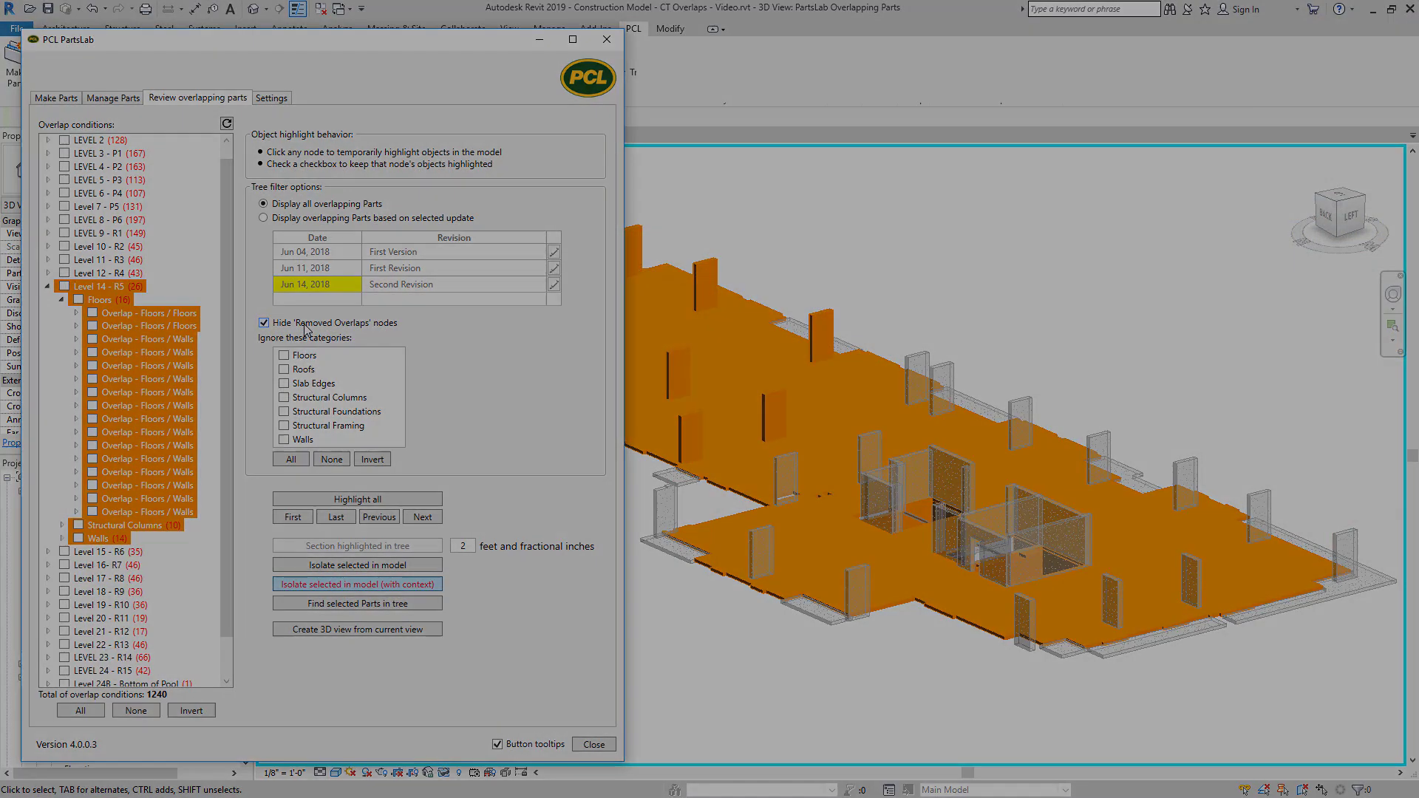